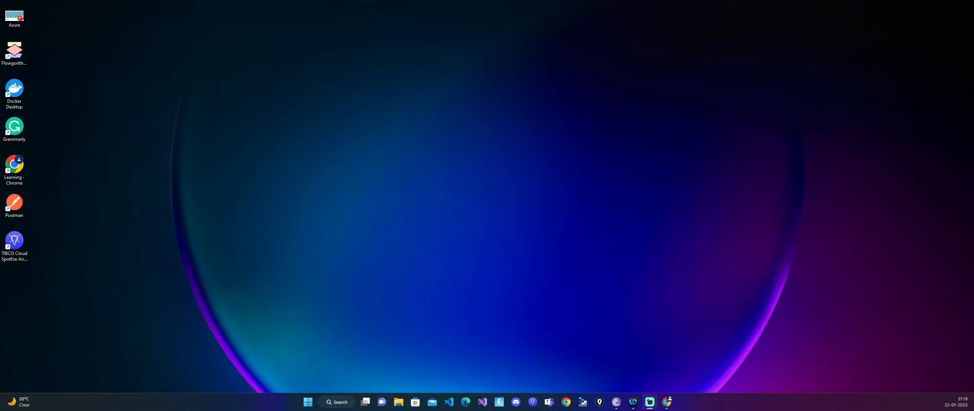
- Open Chrome with the Learning profile in a maximized window and go to portal.azure.com
double_click(30, 177)
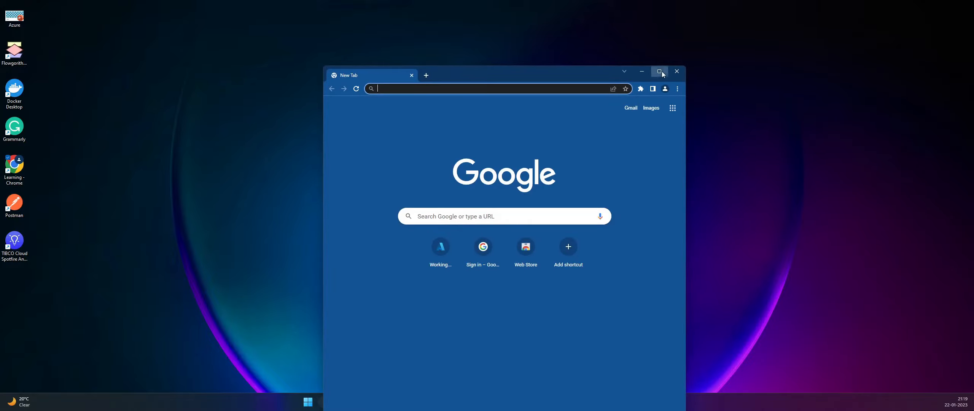
left_click(659, 71)
left_click(129, 19)
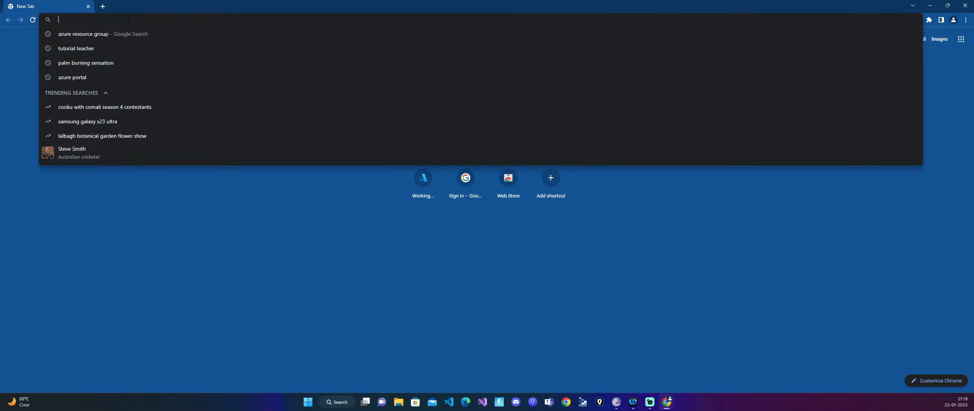
type("portal.azure.com")
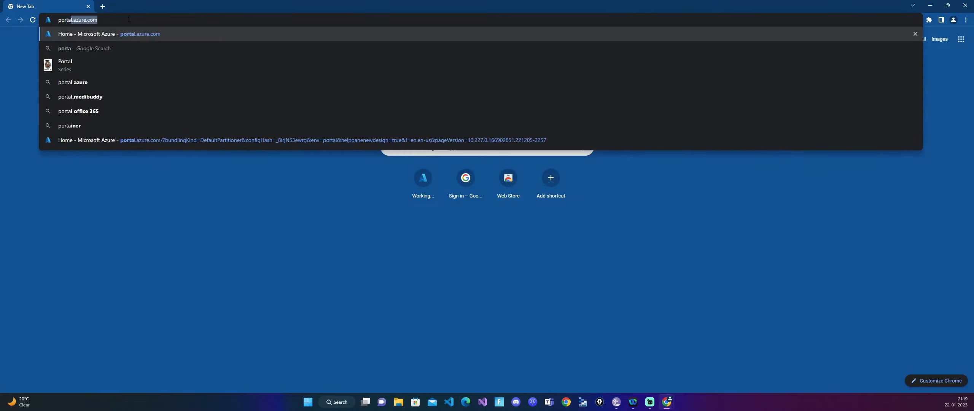
key("Return")
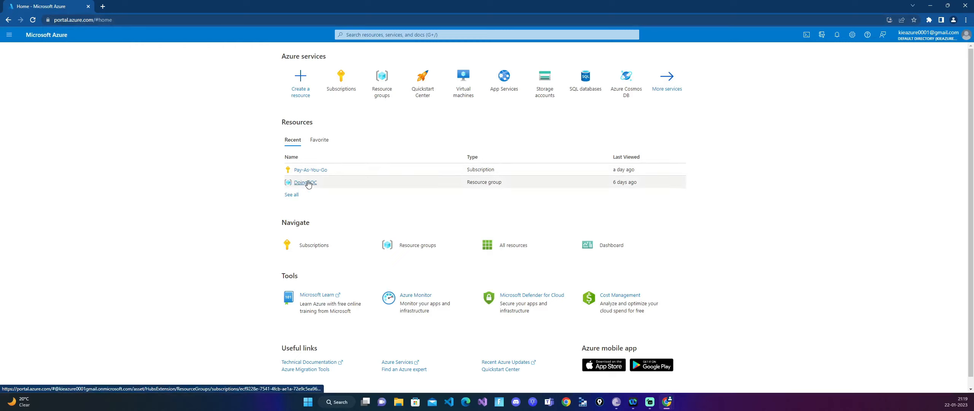
- Examine the resource creation page, the SQL Database creation form and the Databases category, and return to the portal home
mouse_move(306, 184)
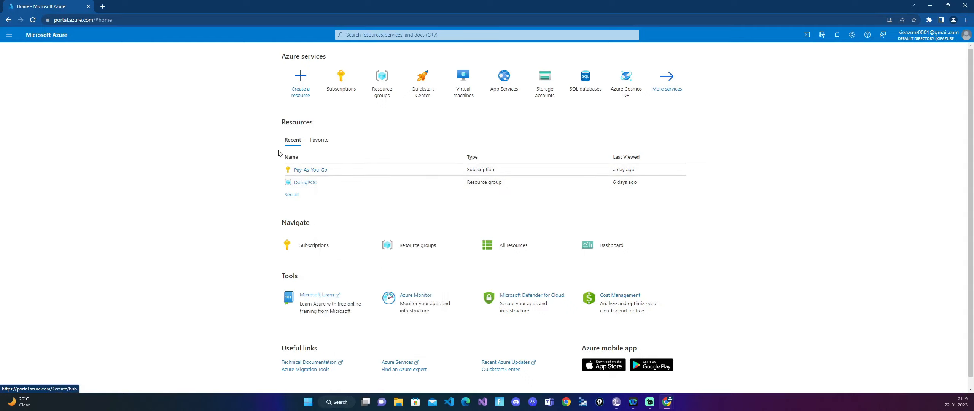
left_click(298, 84)
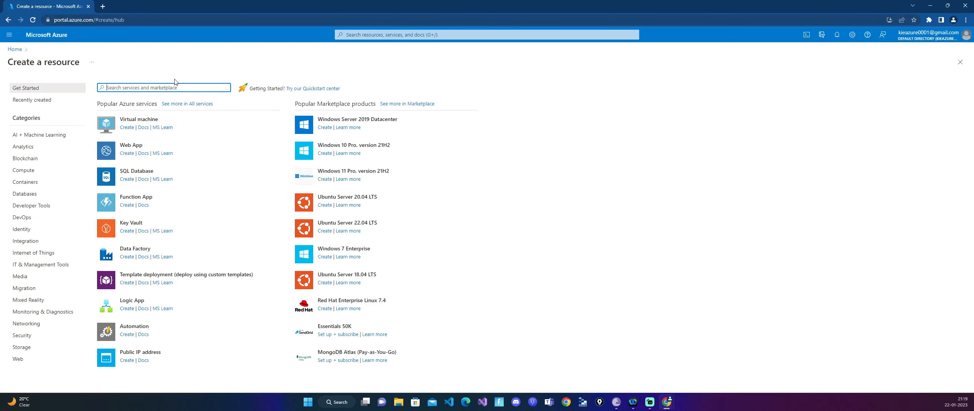
left_click(15, 49)
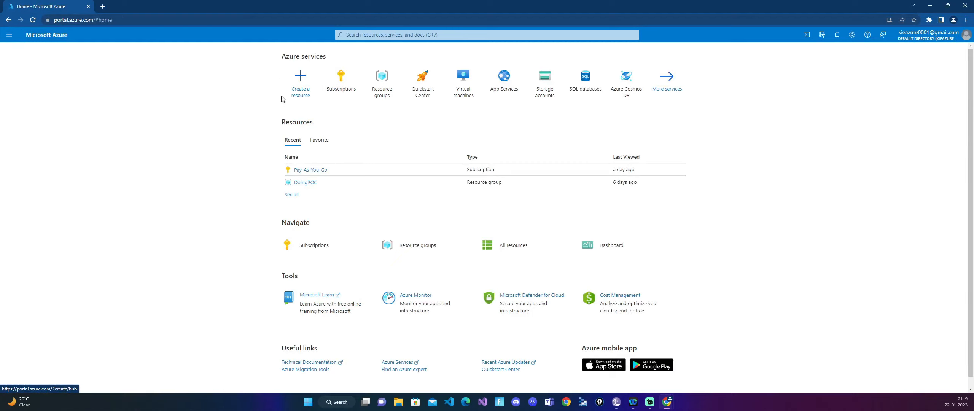
left_click(300, 82)
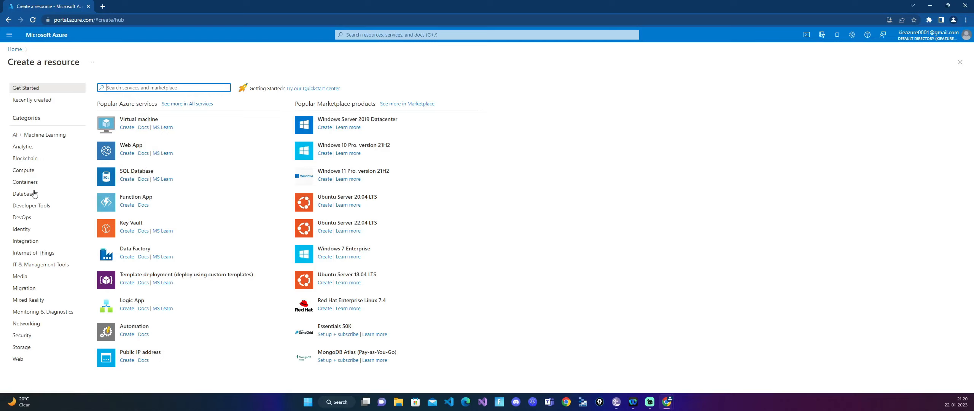
left_click(133, 171)
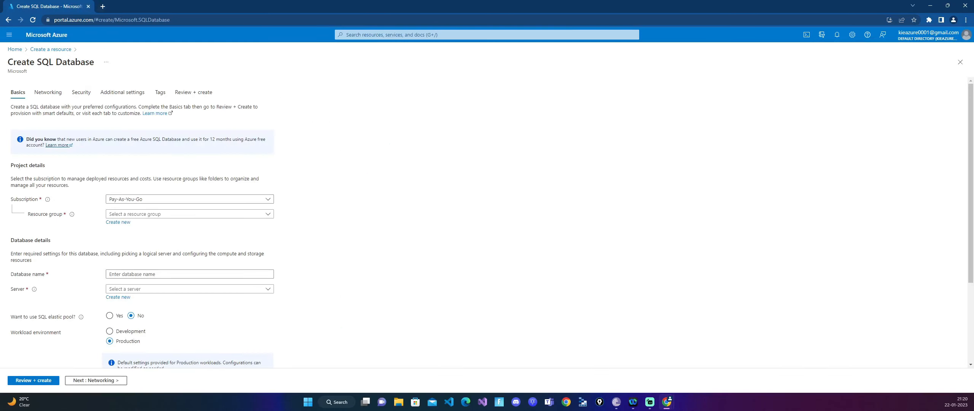
left_click(50, 49)
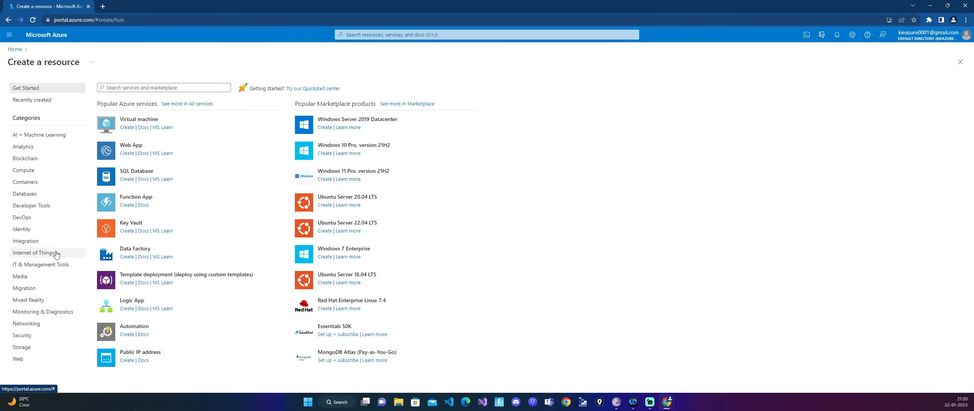
left_click(26, 197)
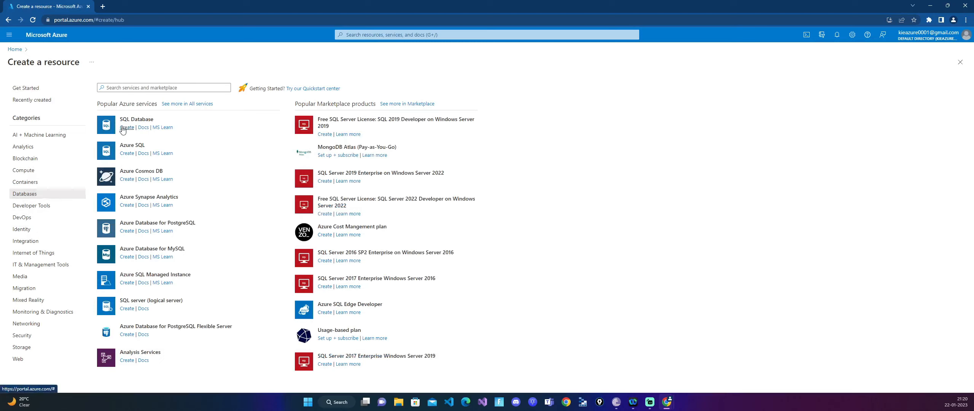
left_click(15, 50)
- Search the resources to create for "sql databases" and open the Azure SQL offer
left_click(298, 79)
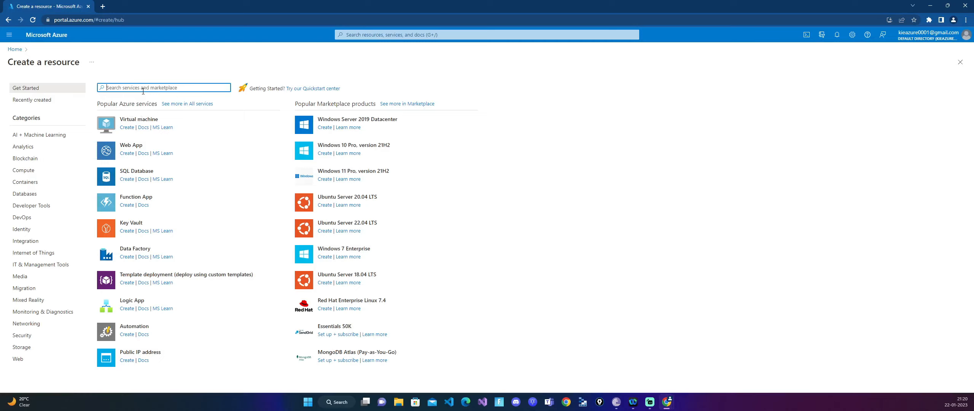
type("sql")
key("BackSpace")
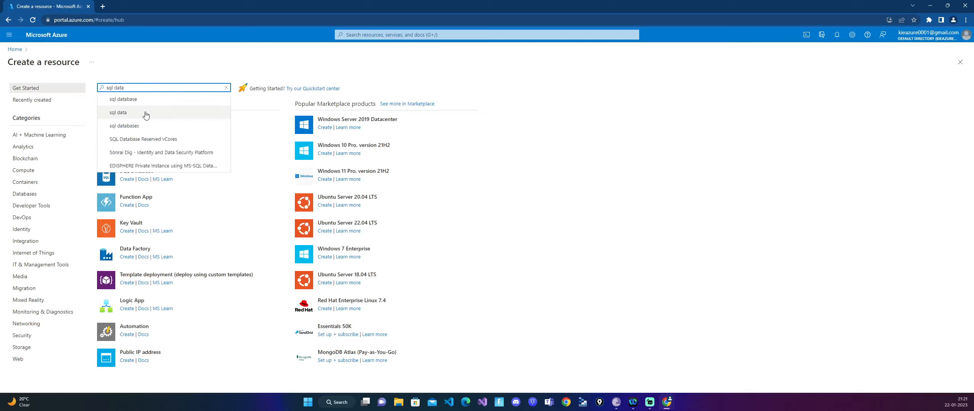
left_click(145, 126)
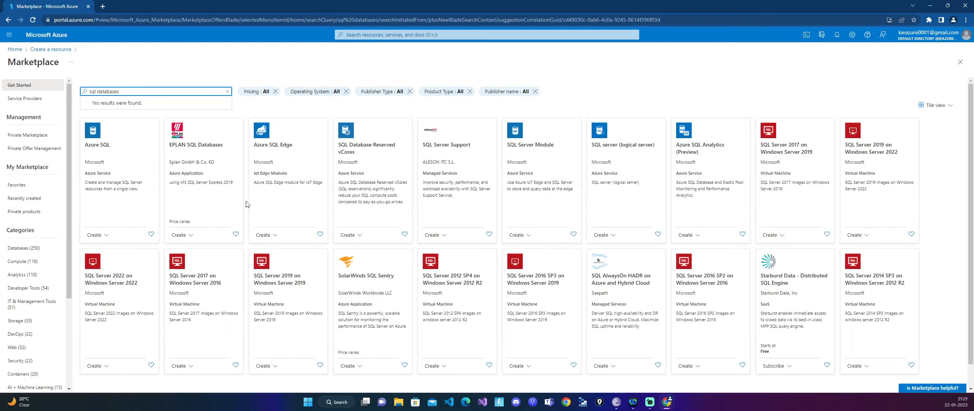
left_click(109, 145)
left_click(108, 144)
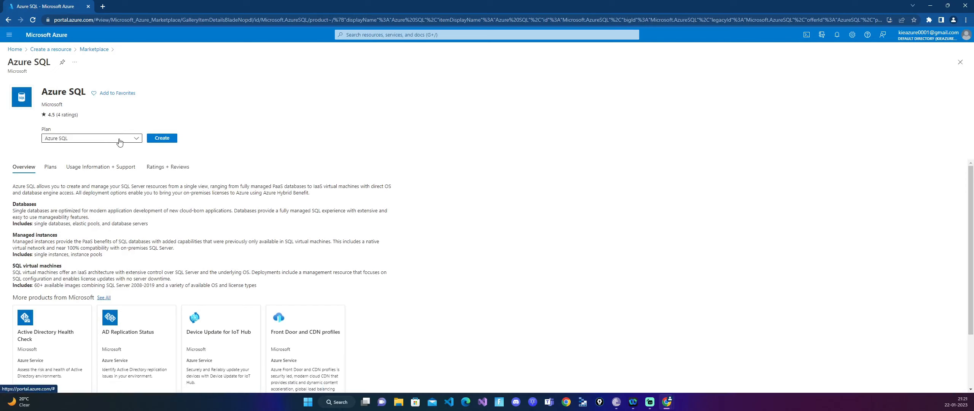
- Start creating an Azure SQL resource using the SQL databases option with the Single database resource type
left_click(133, 139)
left_click(134, 140)
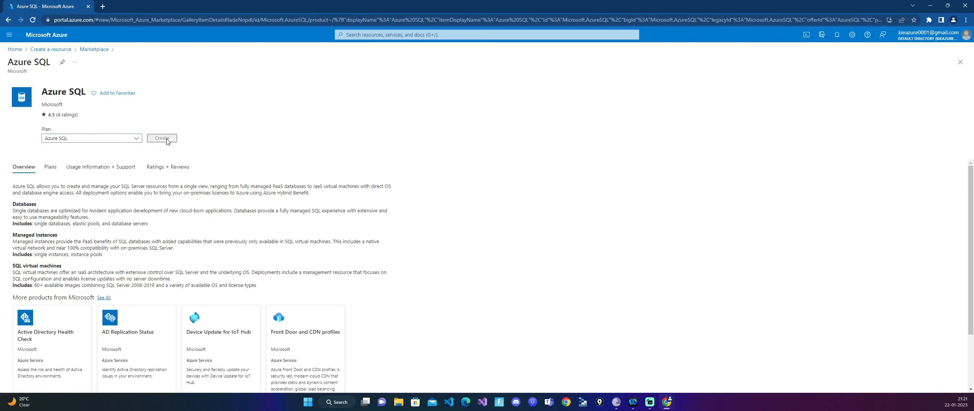
left_click(163, 139)
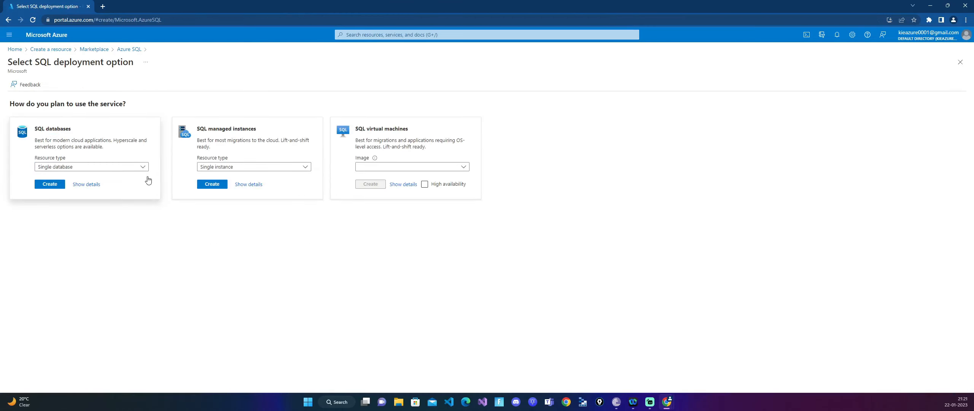
left_click(64, 169)
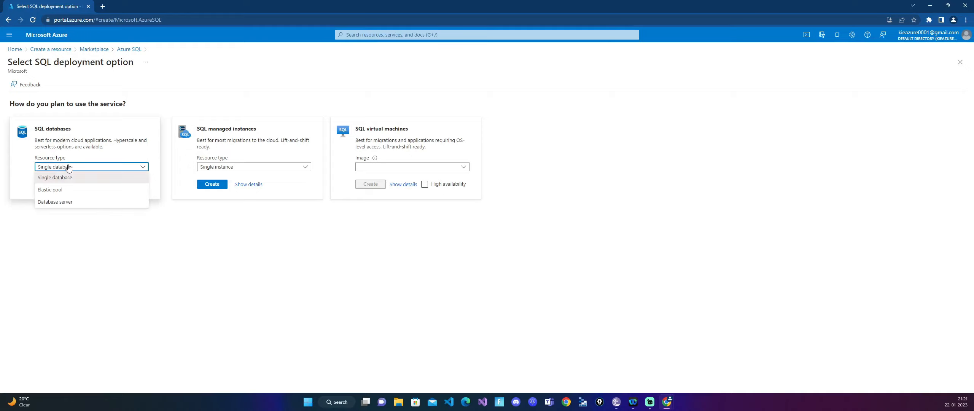
left_click(72, 179)
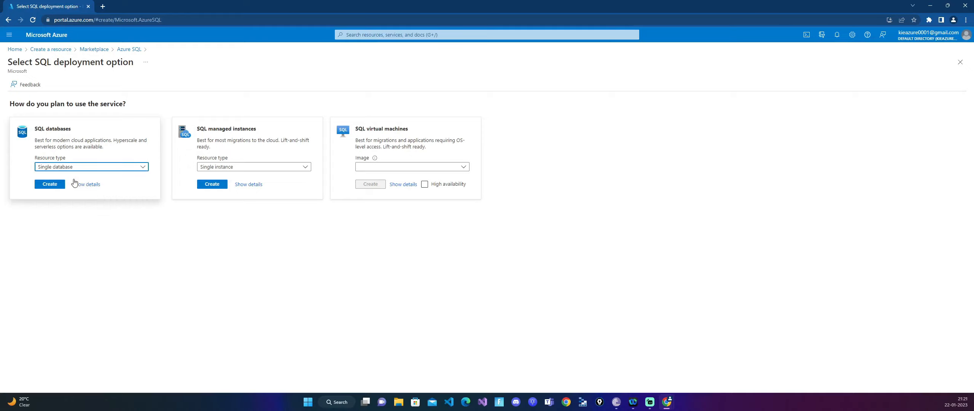
left_click(54, 185)
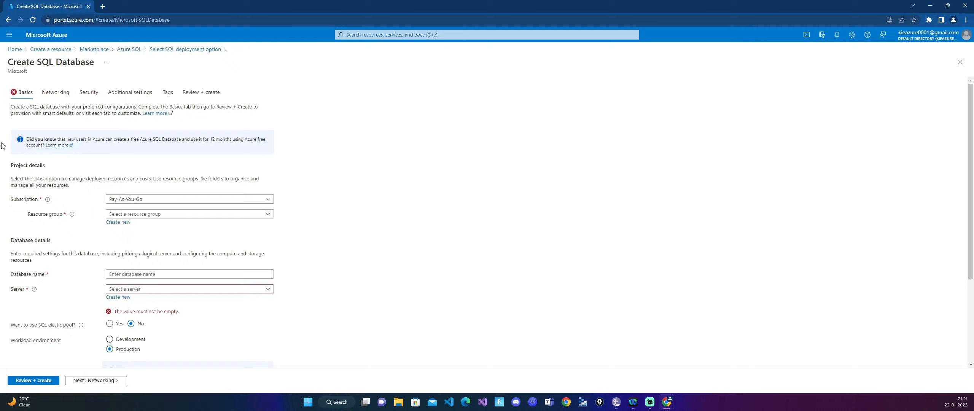
- Create a new resource group named CreatingsqlDatabase for the database
left_click(126, 214)
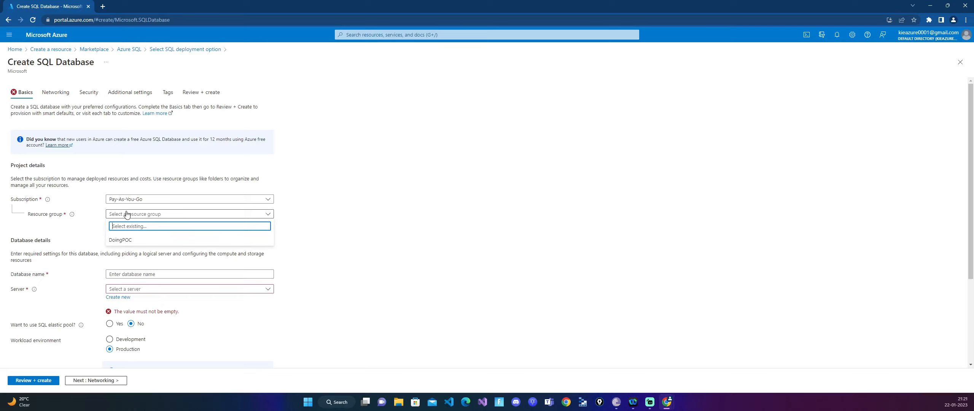
left_click(399, 195)
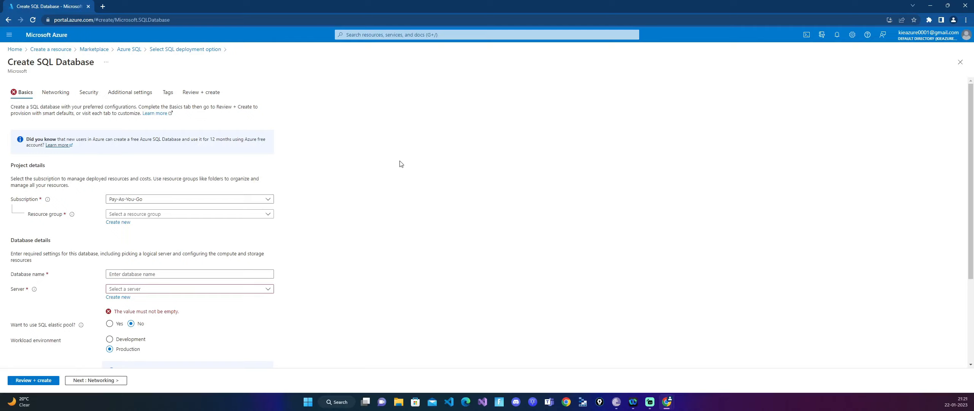
left_click(123, 225)
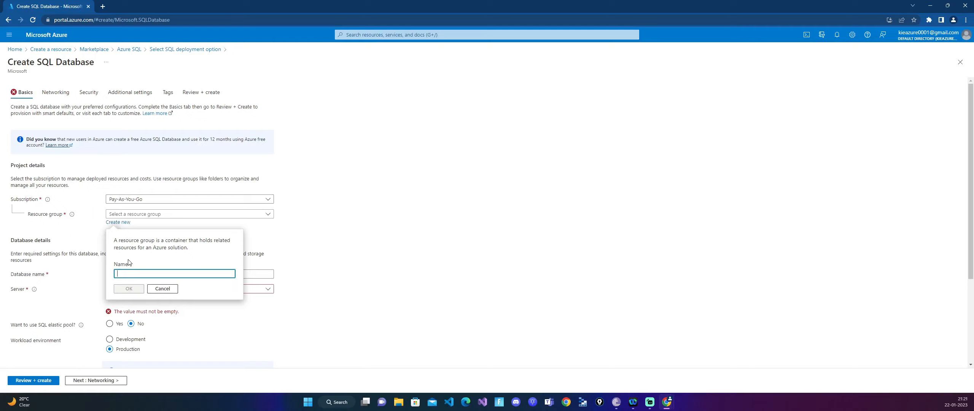
type("CreatingsqlDatabase")
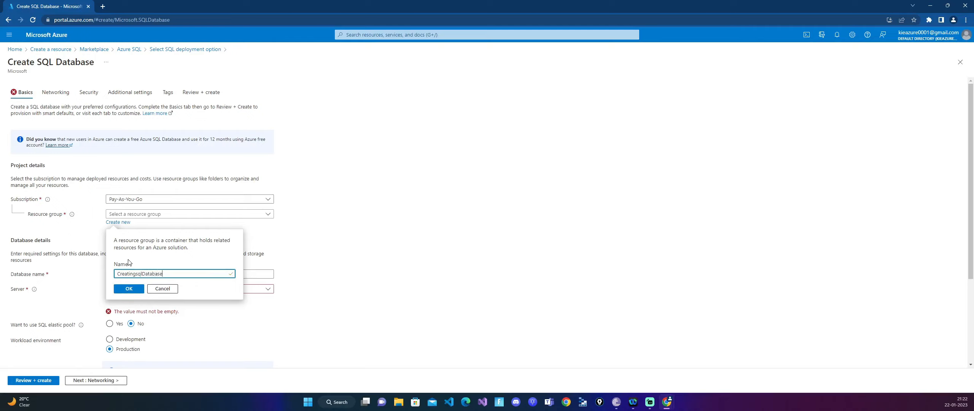
left_click(134, 290)
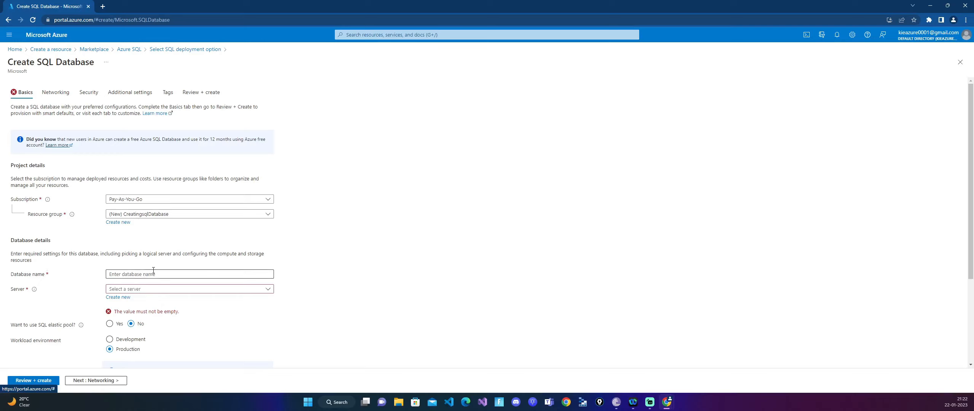
- Name the database pocdb
left_click(168, 274)
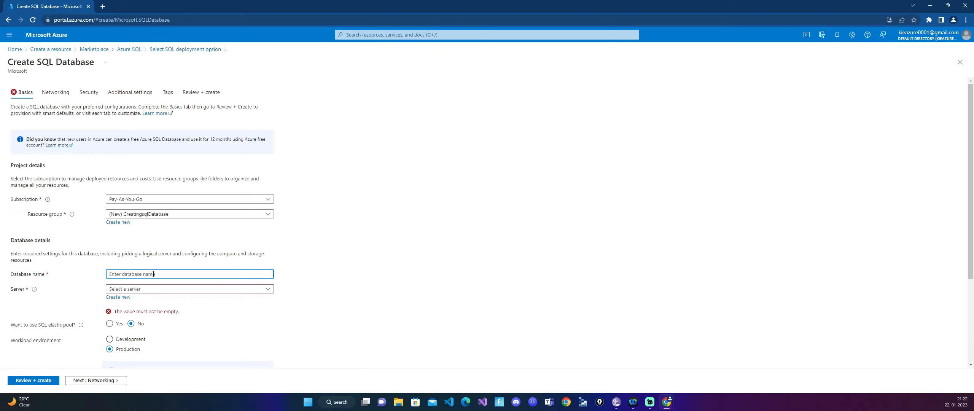
type("poc")
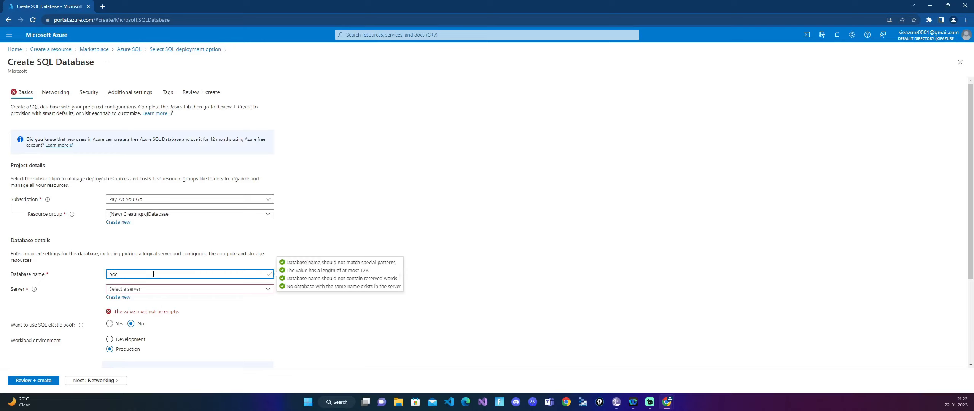
type("dv")
key("BackSpace")
type("b001")
key("BackSpace")
key("BackSpace")
key("BackSpace")
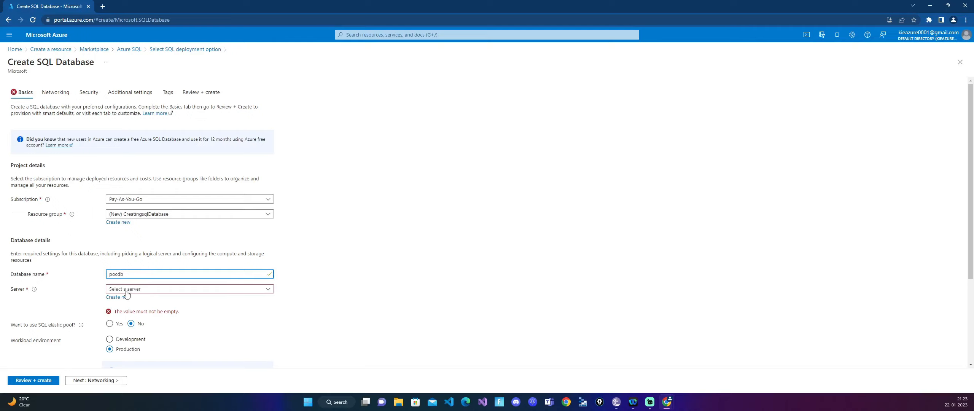
- Start a new SQL database server for the database and name it pocdb0011
left_click(143, 291)
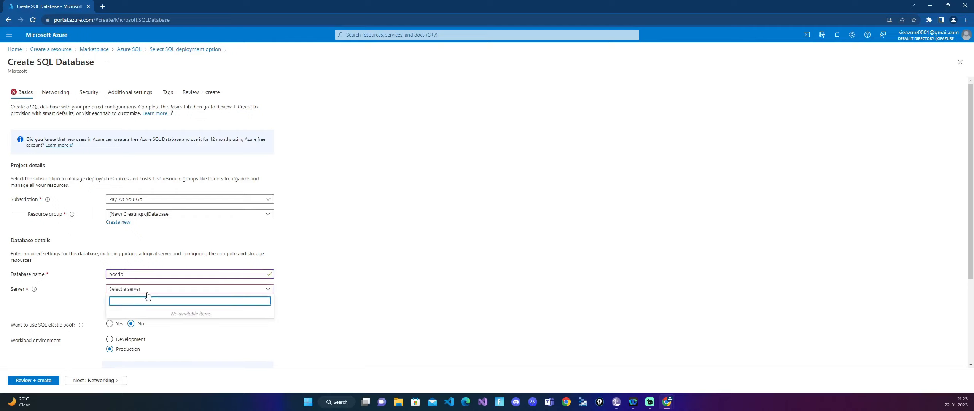
left_click(356, 303)
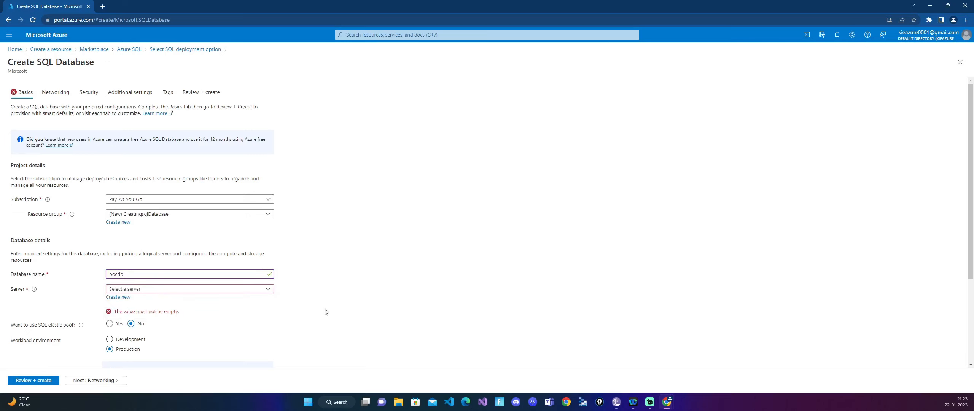
left_click(126, 298)
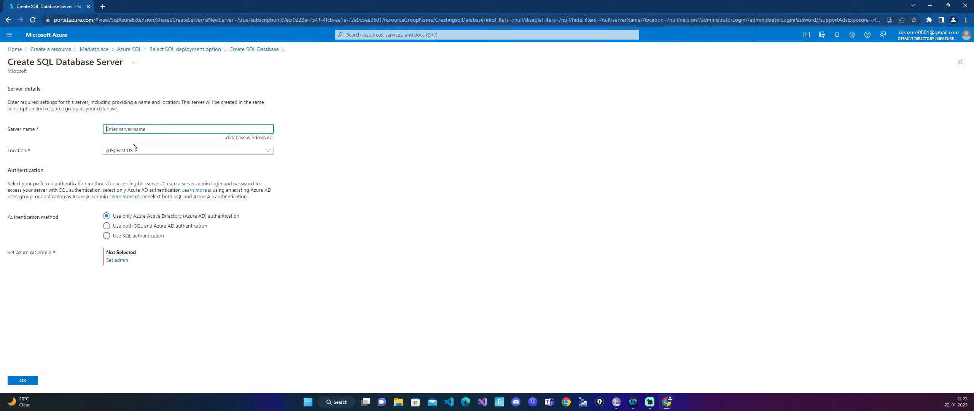
type("p")
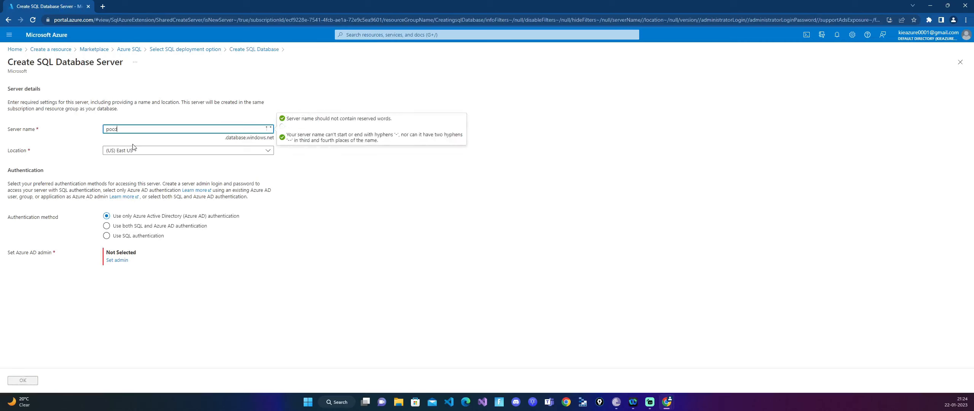
type("ocdb")
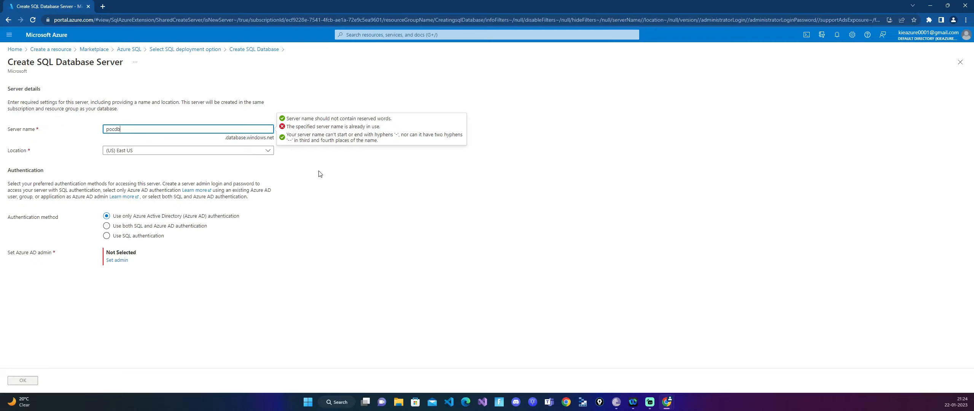
type("011")
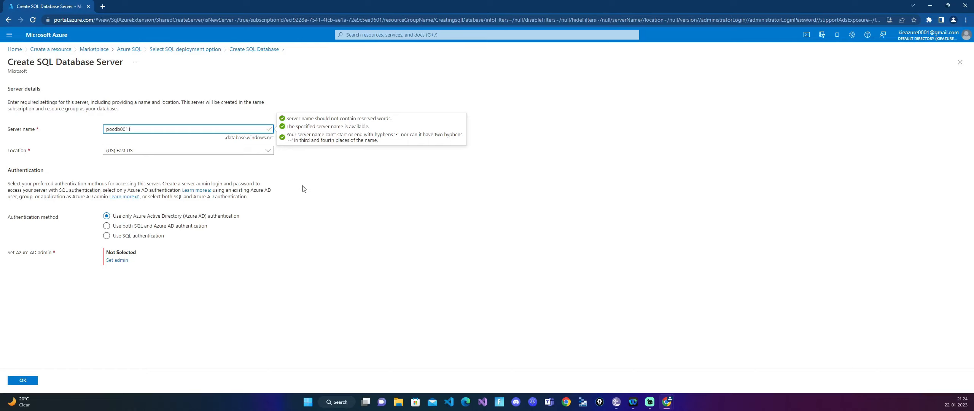
- Set the new server's location to (Asia Pacific) Southeast Asia and its authentication method to SQL authentication
left_click(160, 149)
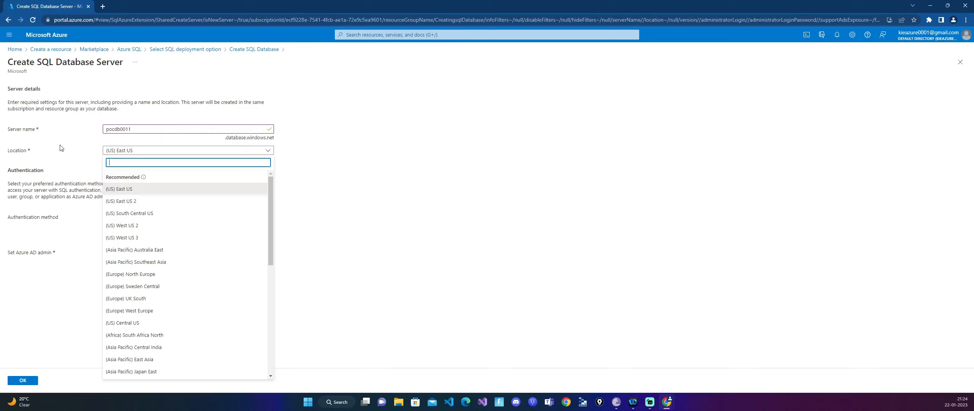
left_click(178, 262)
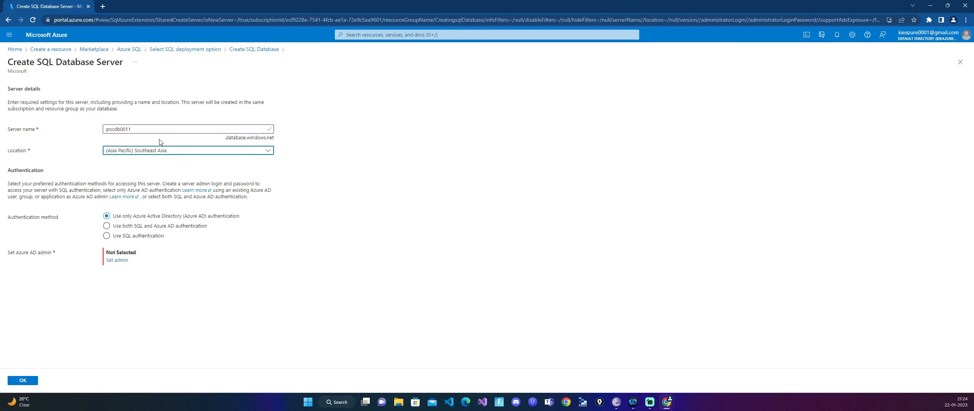
left_click(106, 236)
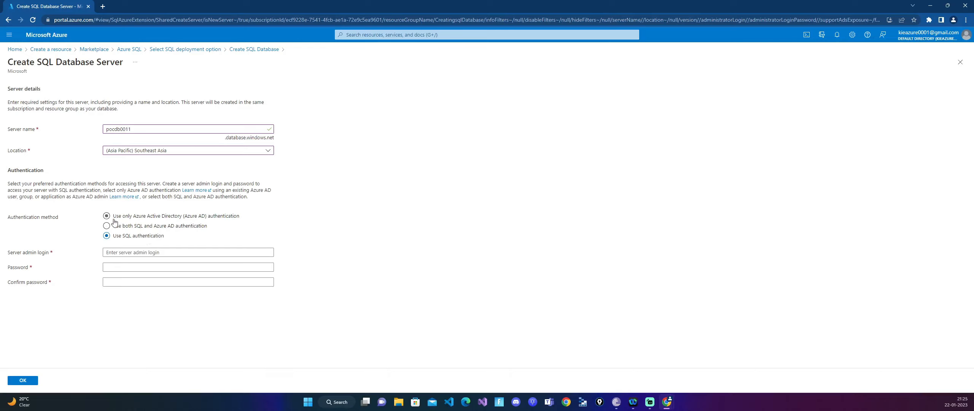
- Enter pocAdmin as the server admin login, fill in and confirm the admin password, and accept the server settings
left_click(216, 253)
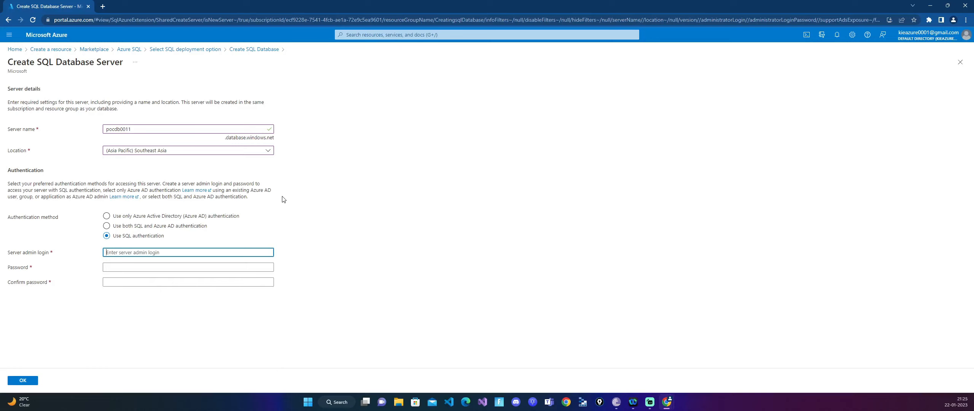
type("pocAdmin")
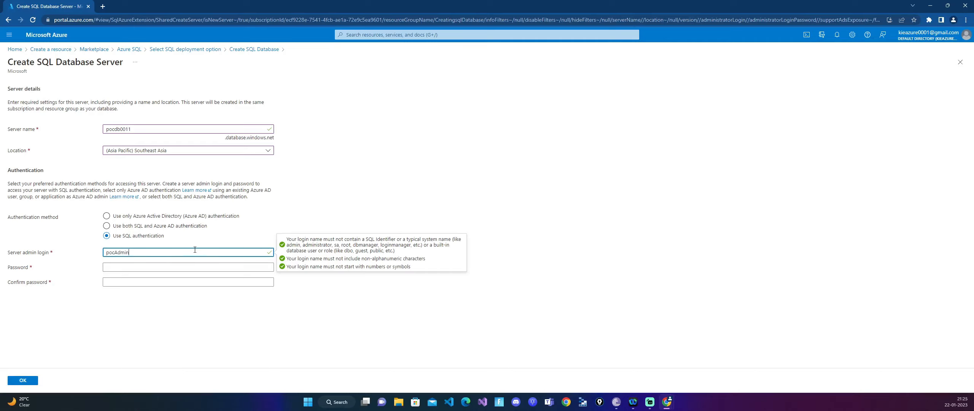
left_click(134, 269)
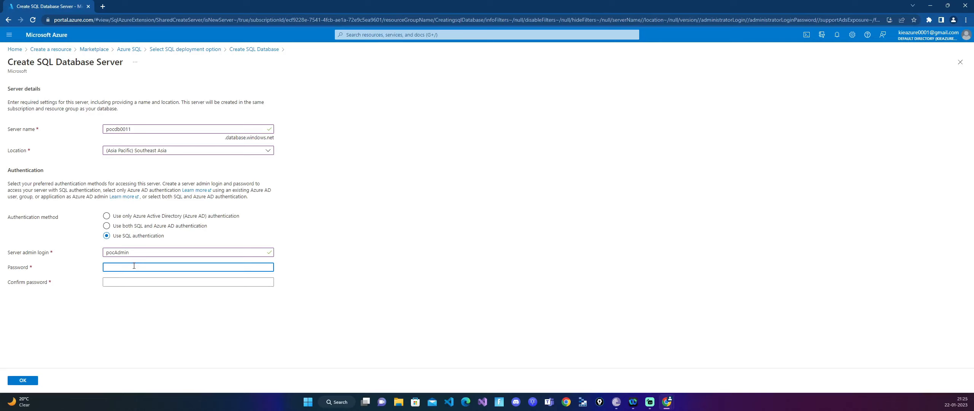
type("P")
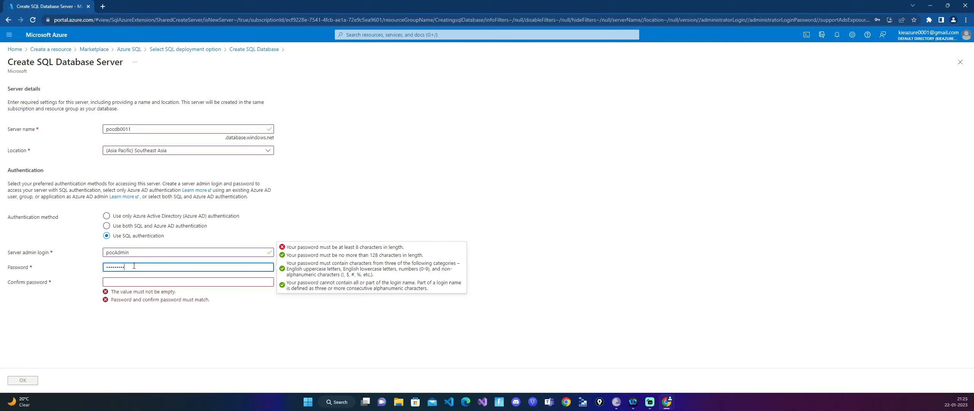
left_click(129, 281)
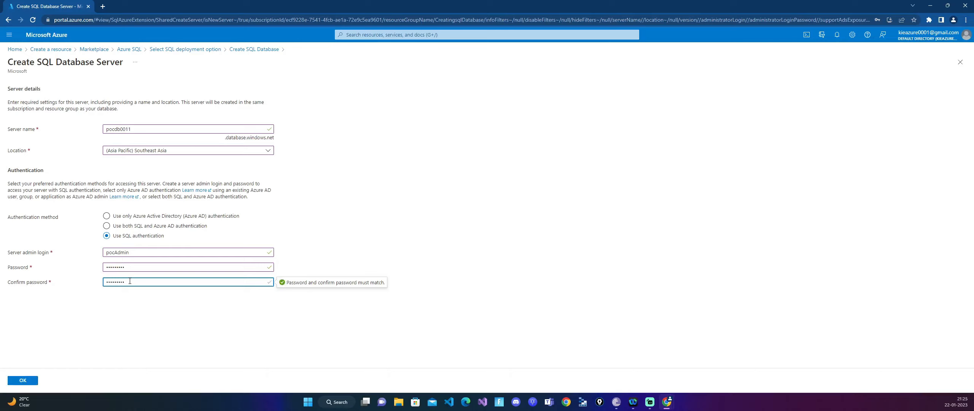
left_click(34, 381)
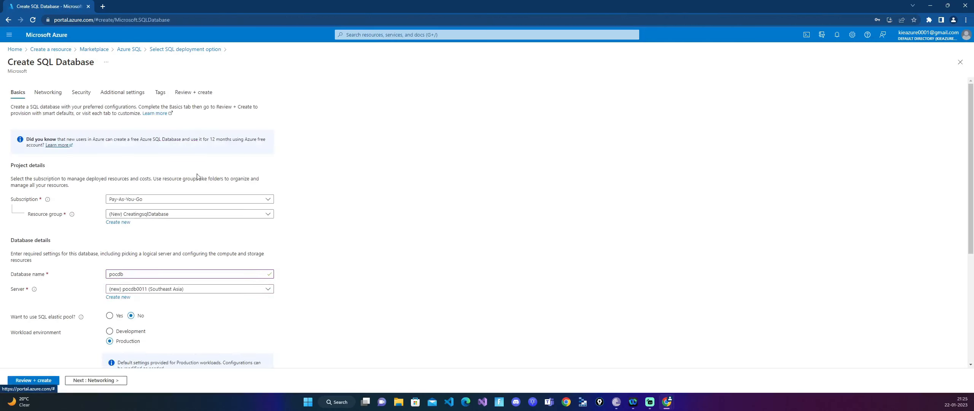
- Set the workload environment to Development and the backup storage redundancy to locally-redundant backup storage
scroll(389, 267, "down", 2)
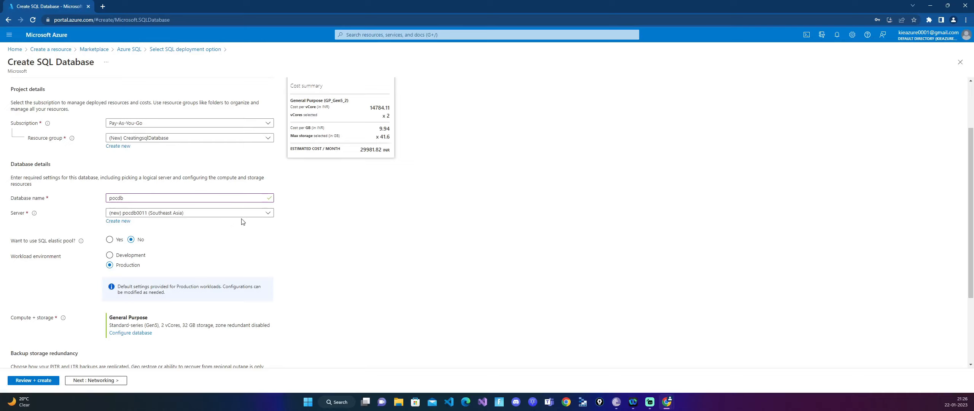
left_click(112, 258)
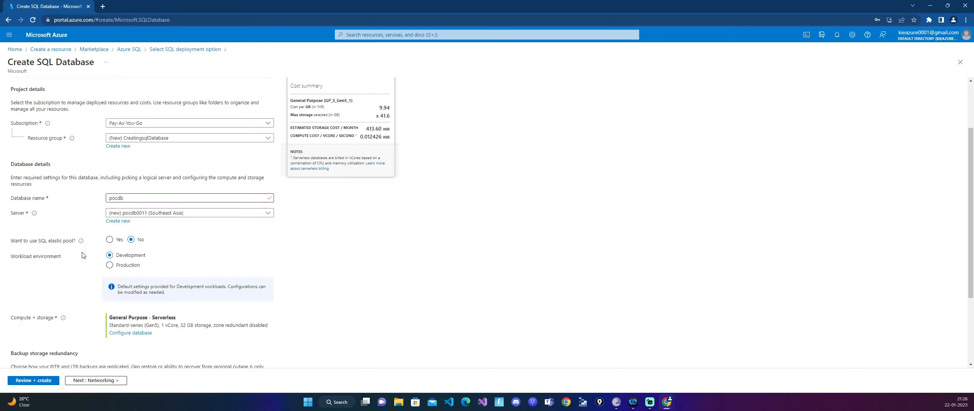
mouse_move(80, 241)
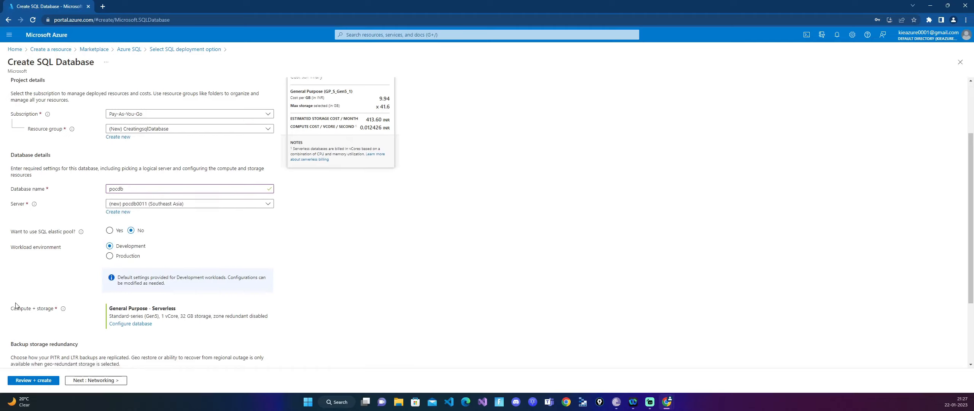
scroll(126, 198, "down", 2)
scroll(154, 233, "down", 1)
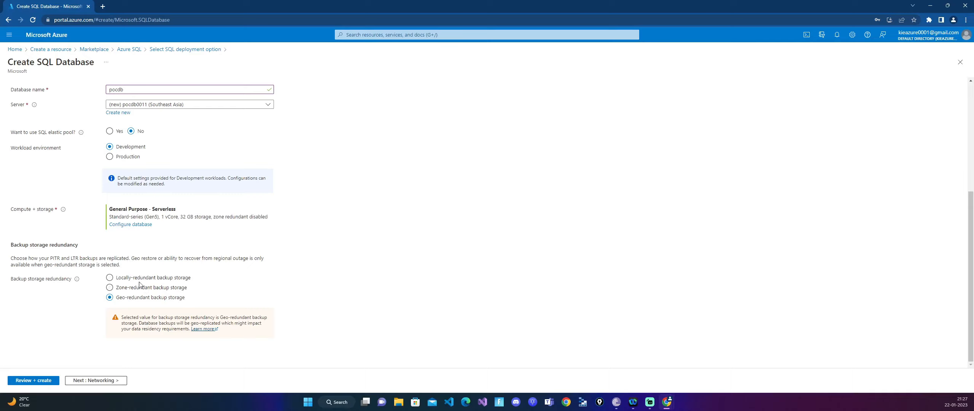
left_click(125, 281)
scroll(223, 262, "up", 2)
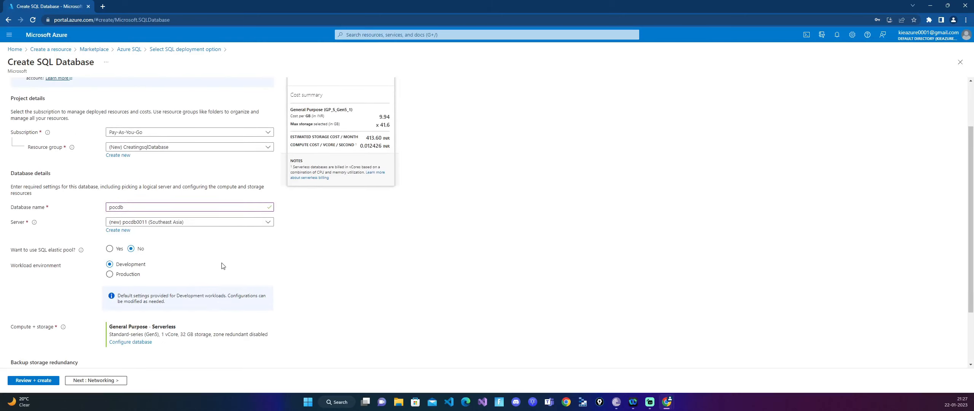
scroll(223, 268, "down", 2)
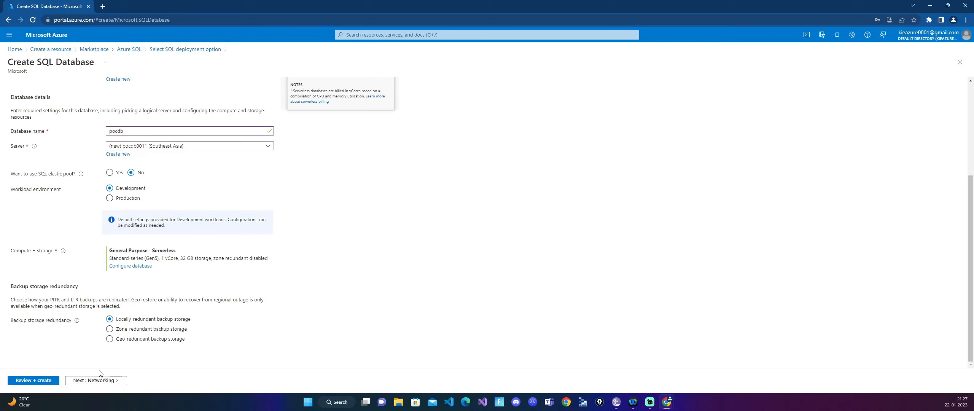
- Keep the default networking and security settings and proceed to the database's additional settings
left_click(108, 381)
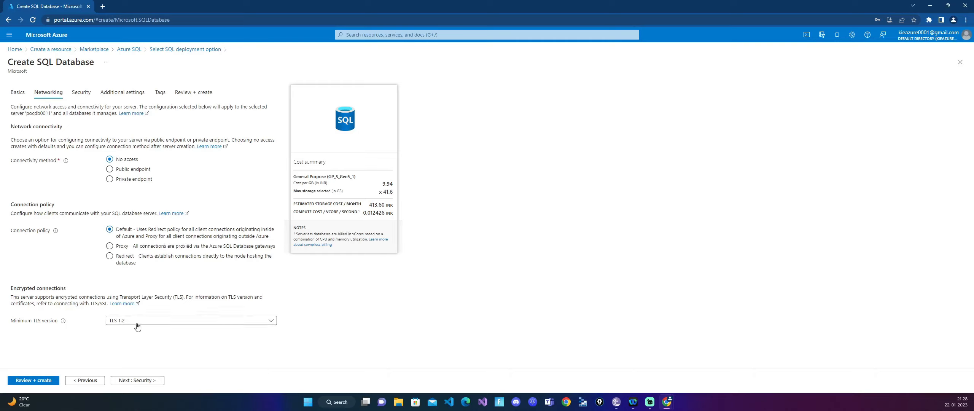
left_click(144, 381)
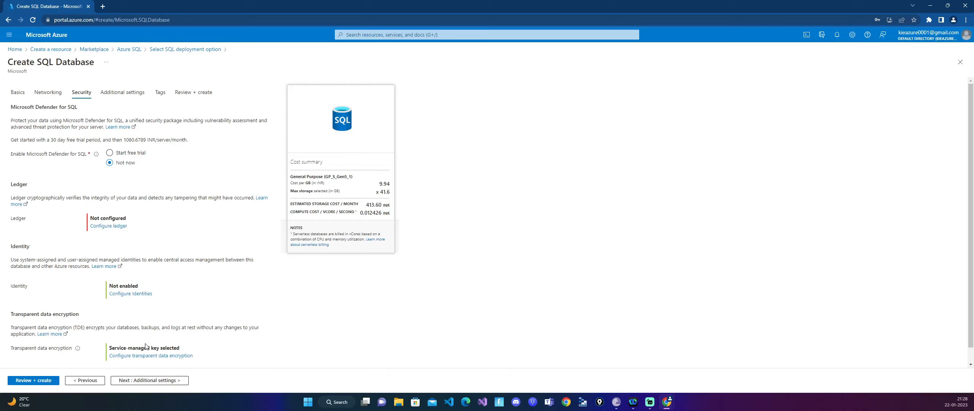
scroll(145, 346, "down", 1)
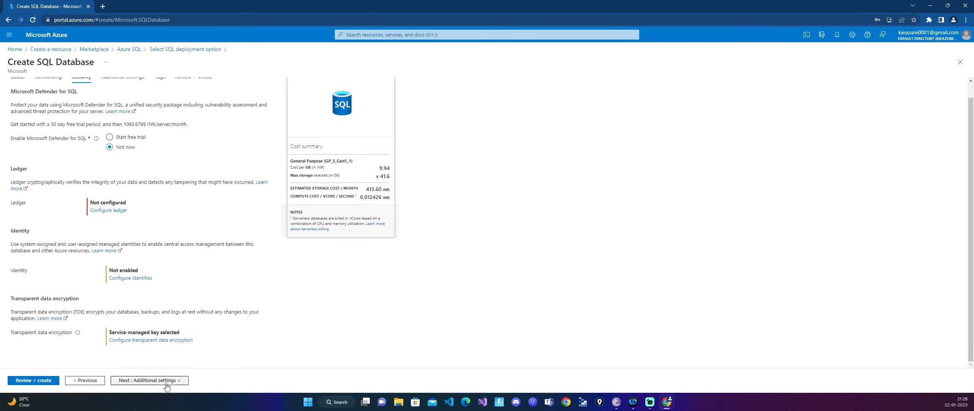
left_click(151, 380)
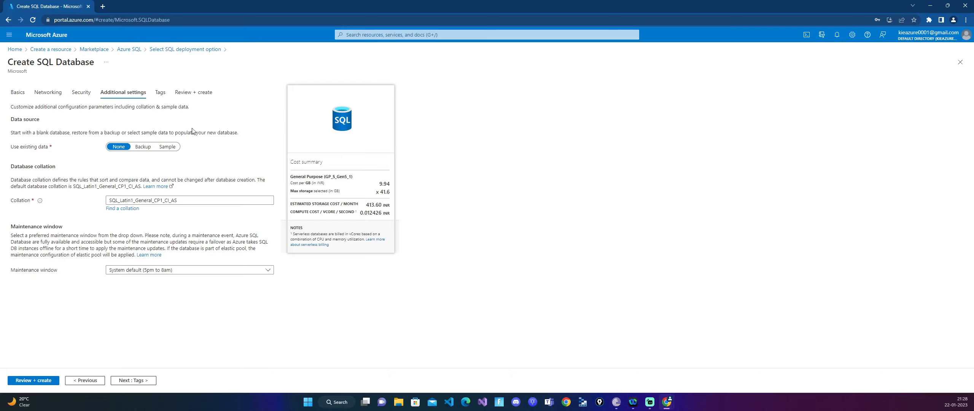
left_click(150, 148)
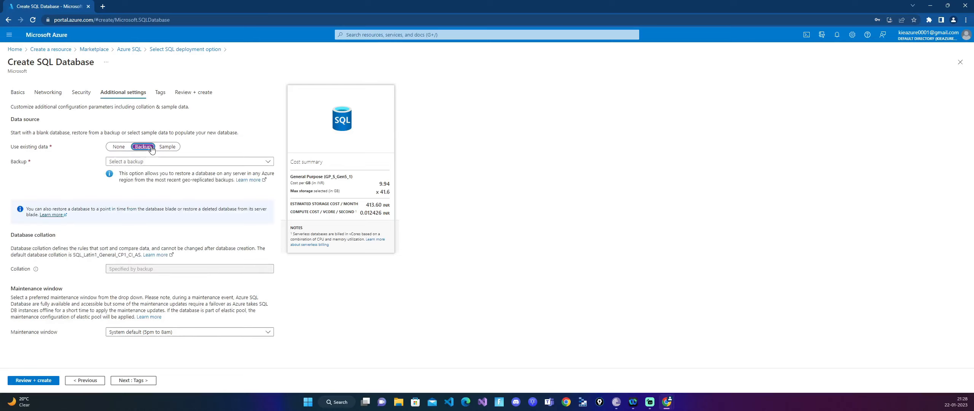
left_click(168, 164)
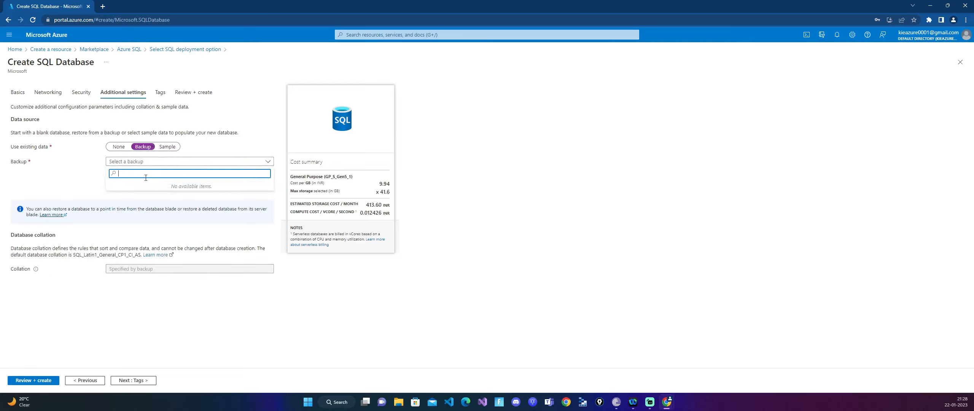
left_click(66, 161)
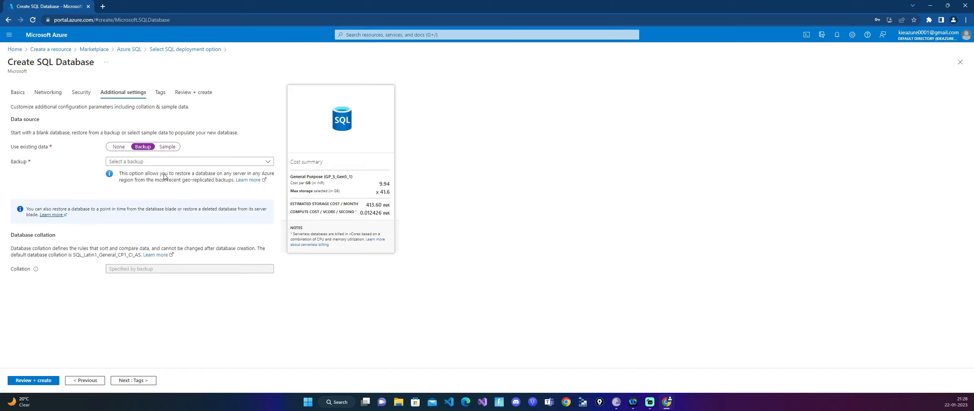
- Populate the database with the AdventureWorksLT sample data, accept the compute and storage modification, and continue to the tags
left_click(168, 147)
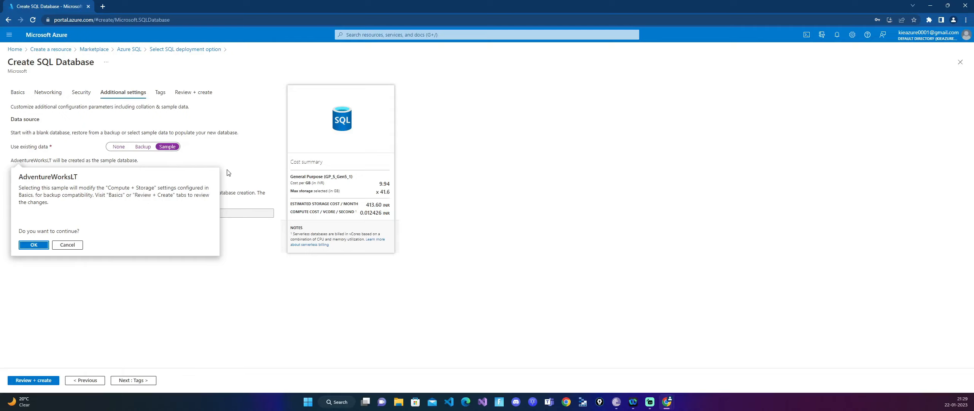
left_click(43, 246)
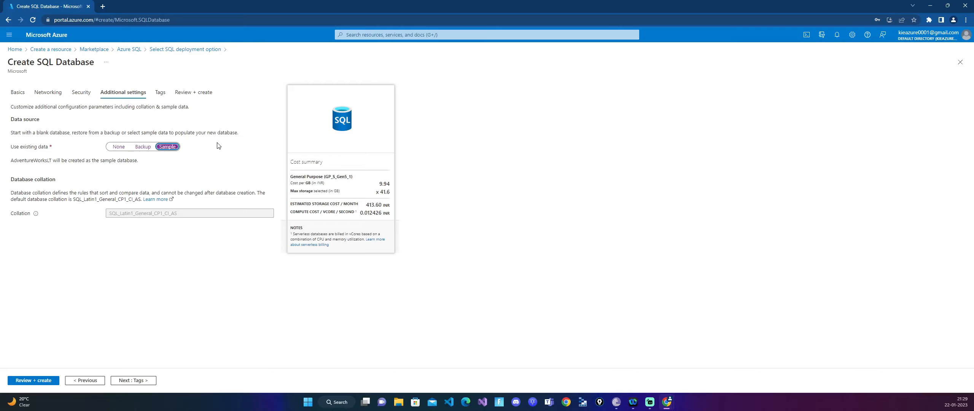
left_click(134, 381)
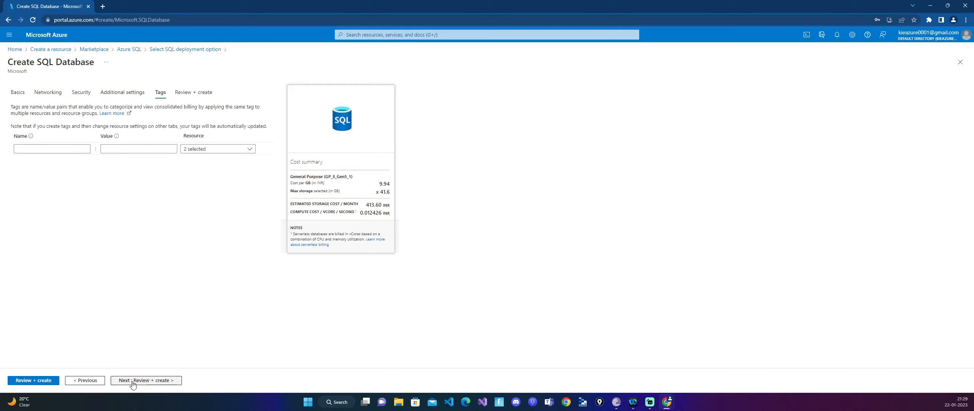
- Add a tag named CreatingSQL with the value sql Server and proceed to the final review
left_click(42, 150)
left_click(42, 149)
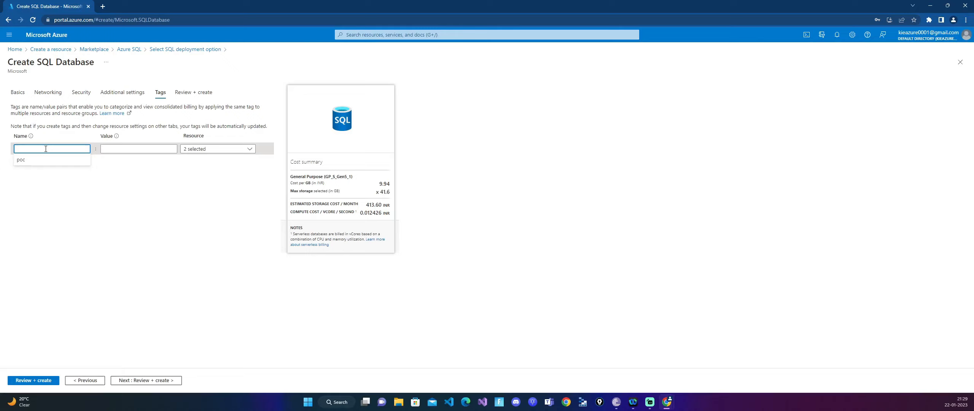
type("CreatingSQL")
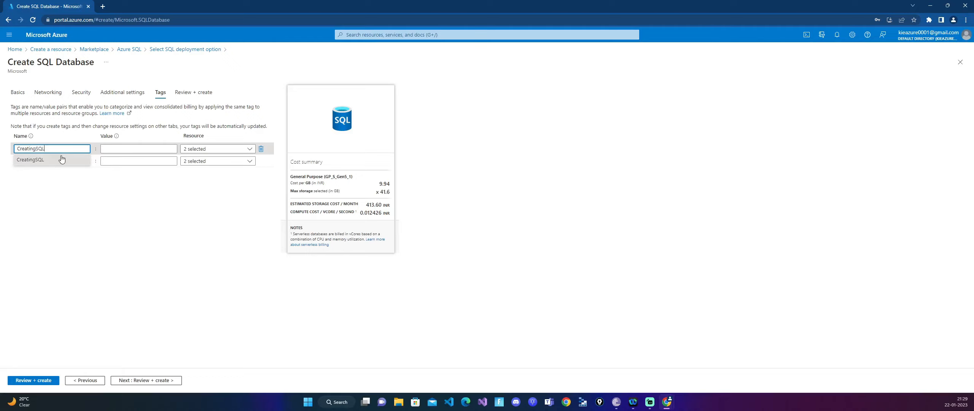
left_click(124, 149)
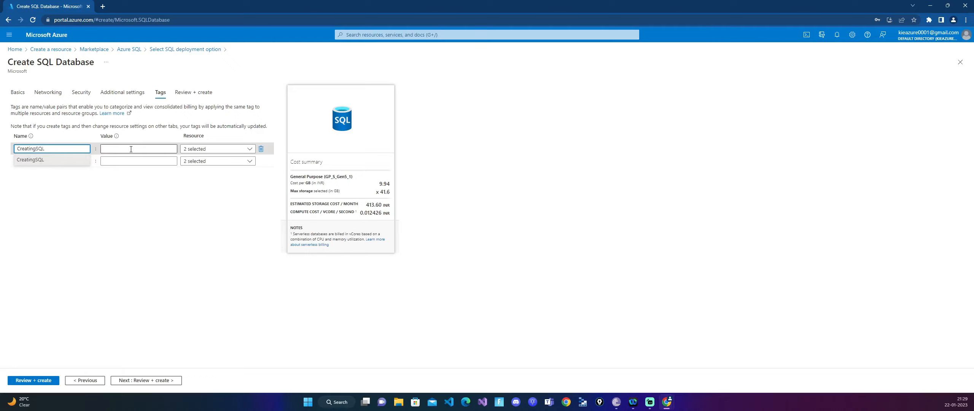
type("C")
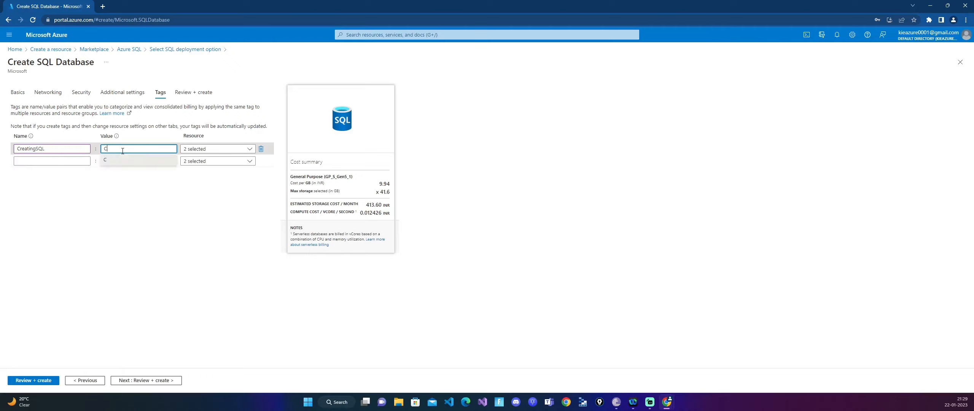
key("BackSpace")
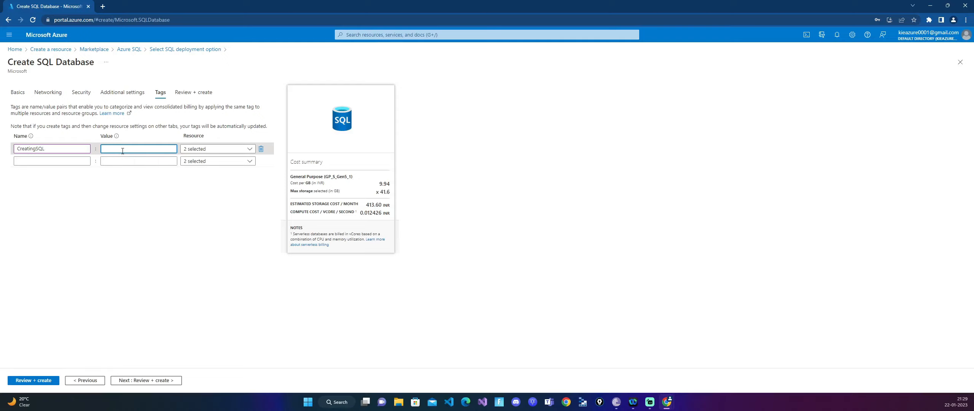
type("sql Server")
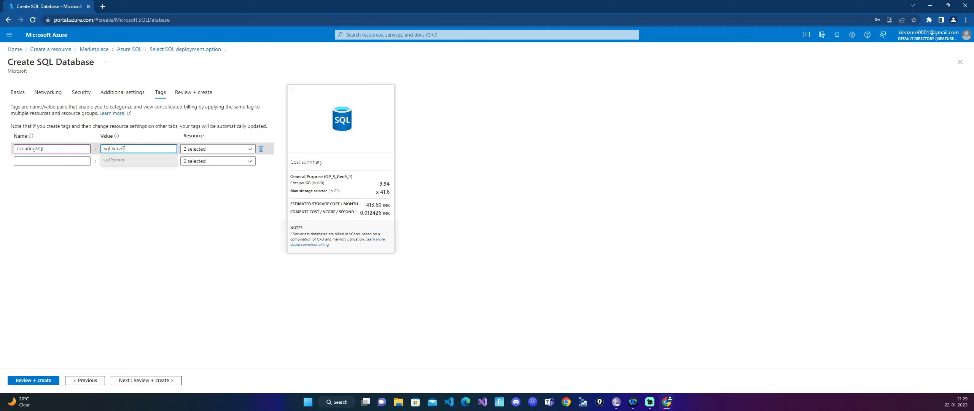
left_click(178, 198)
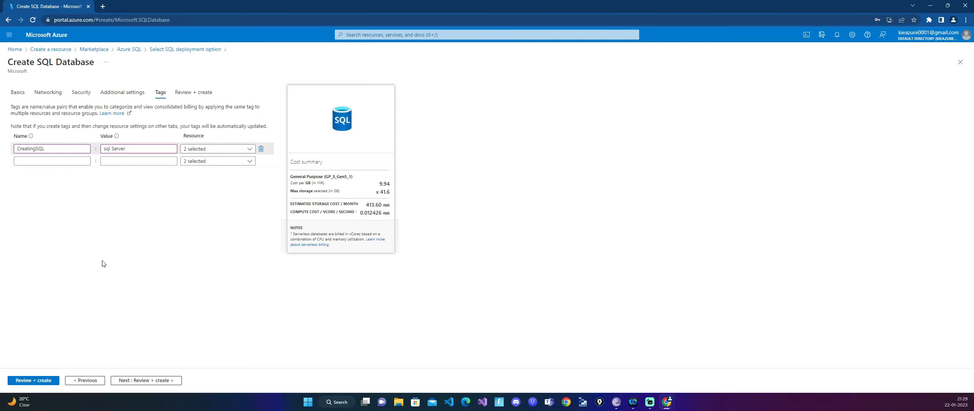
left_click(144, 380)
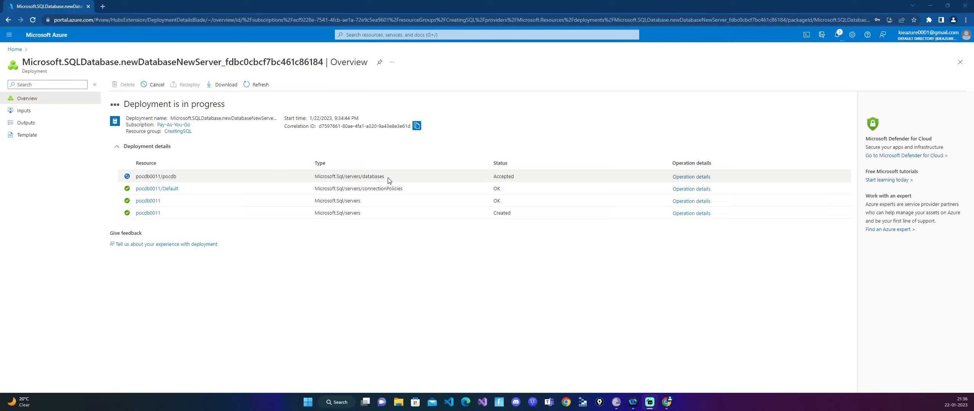
- Find ssms in the Windows search and launch Microsoft SQL Server Management Studio 18
left_click(342, 403)
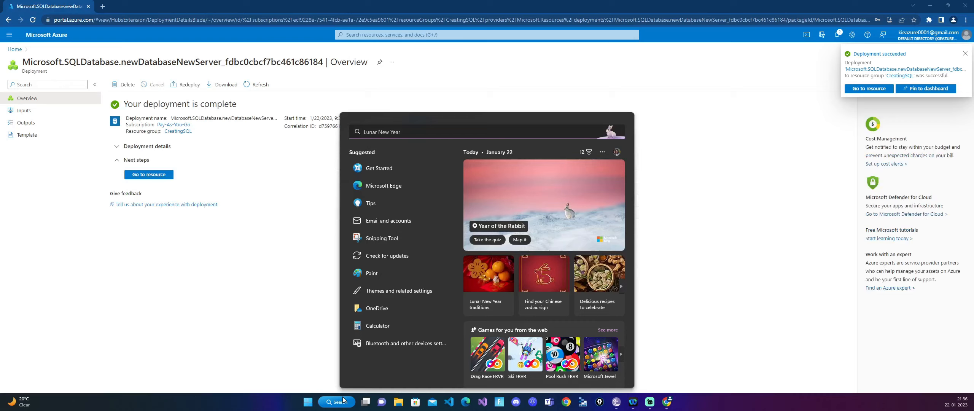
type("ssms")
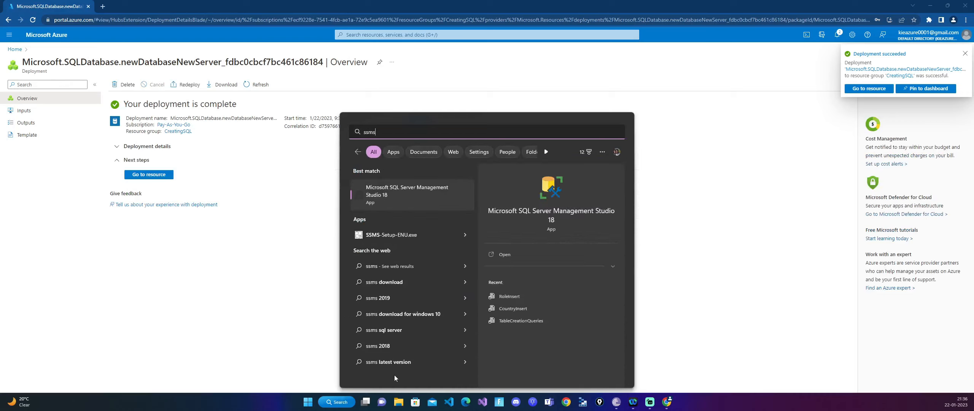
left_click(410, 193)
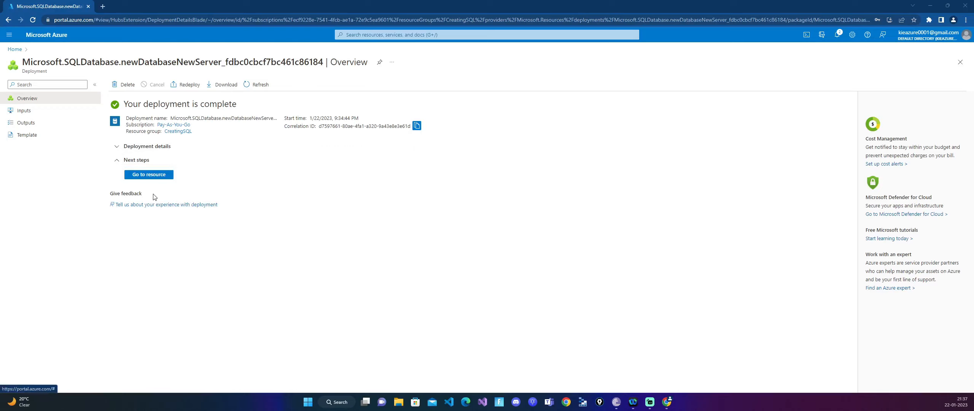
- Open the deployed pocdb database resource, view its getting started page, and return to the overview
left_click(151, 177)
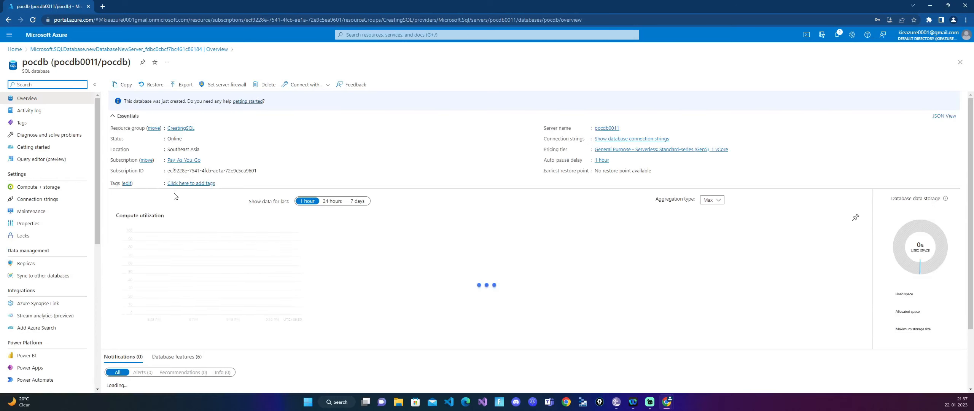
left_click(248, 101)
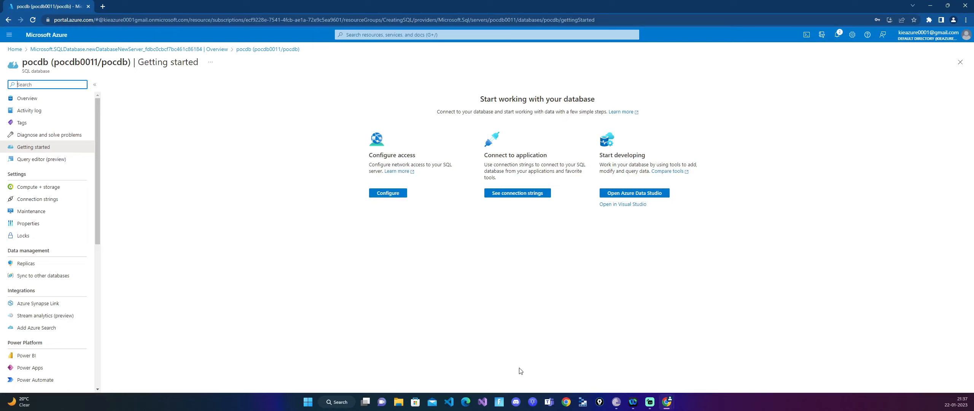
left_click(31, 99)
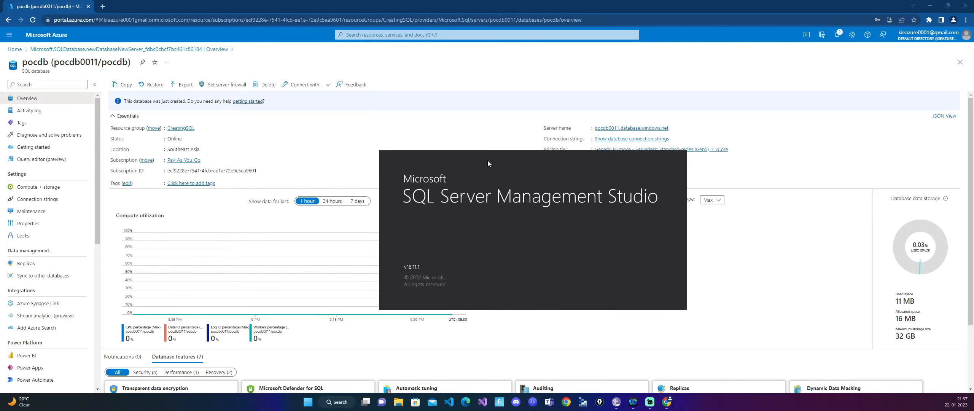
left_click_drag(488, 168, 490, 137)
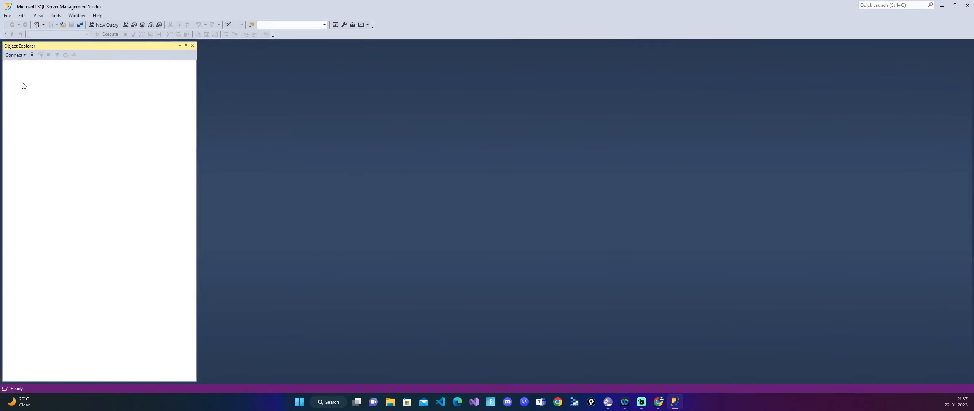
- Start a Database Engine connection, clear the server name, and choose SQL Server Authentication
left_click(15, 55)
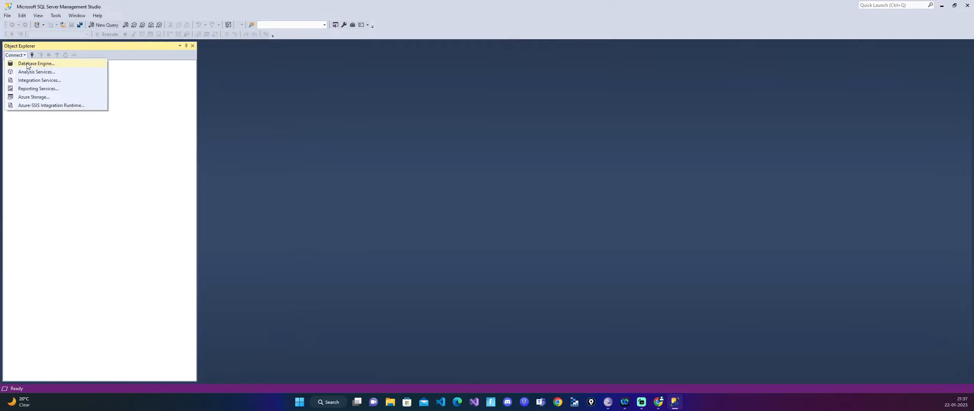
left_click(16, 55)
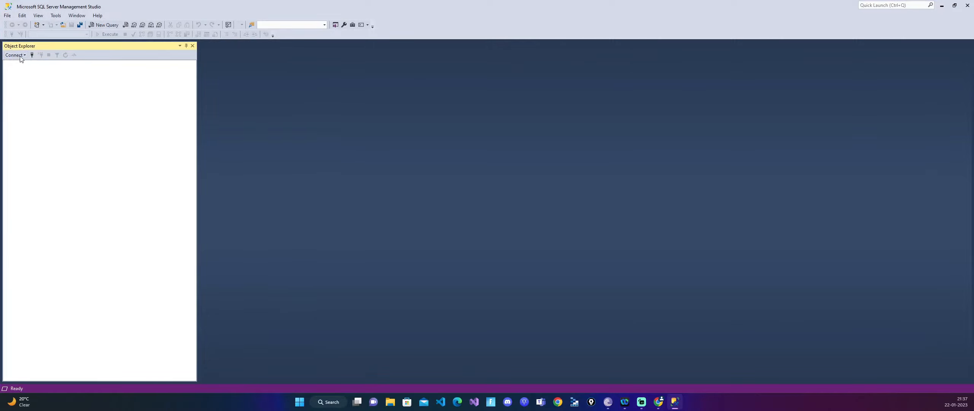
left_click(16, 55)
left_click(25, 66)
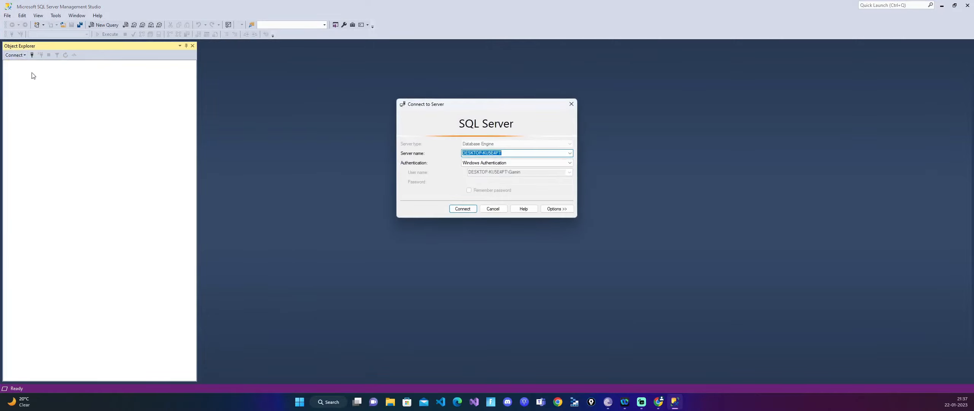
key("BackSpace")
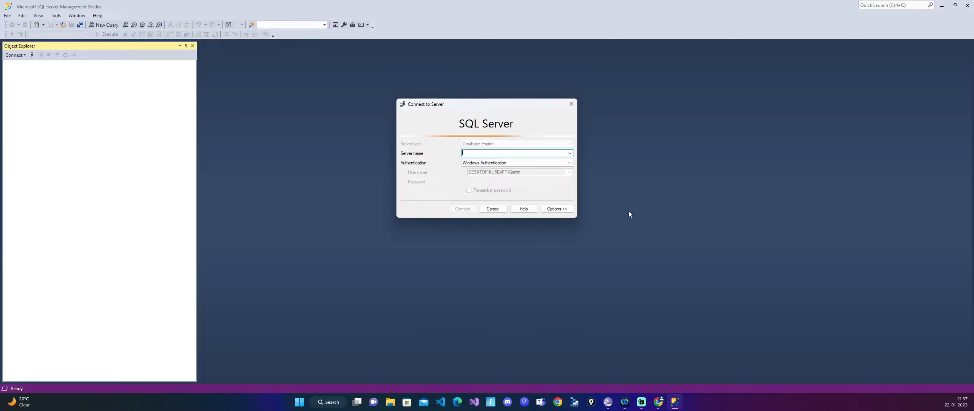
left_click(481, 164)
left_click(484, 174)
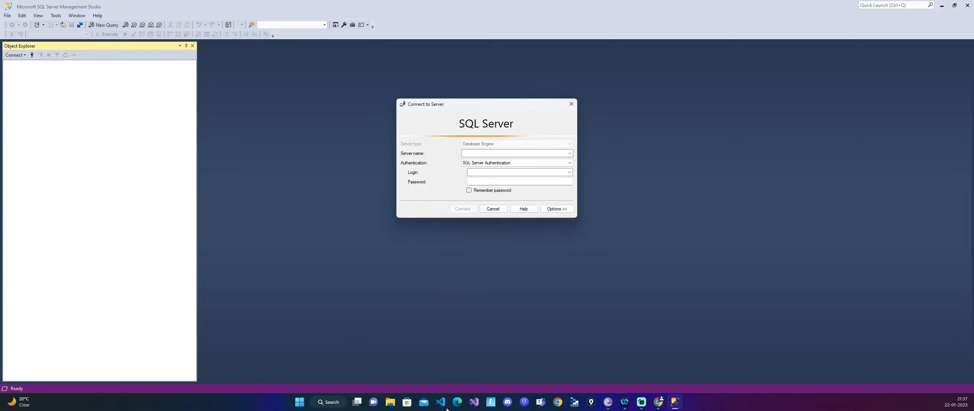
- Copy the server name from the pocdb overview in the Azure portal and paste it as the connection's server name in SSMS
mouse_move(660, 404)
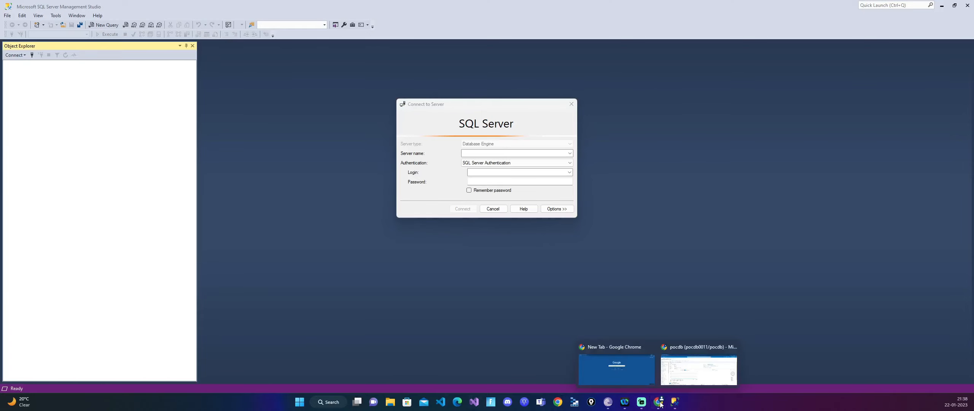
left_click(698, 371)
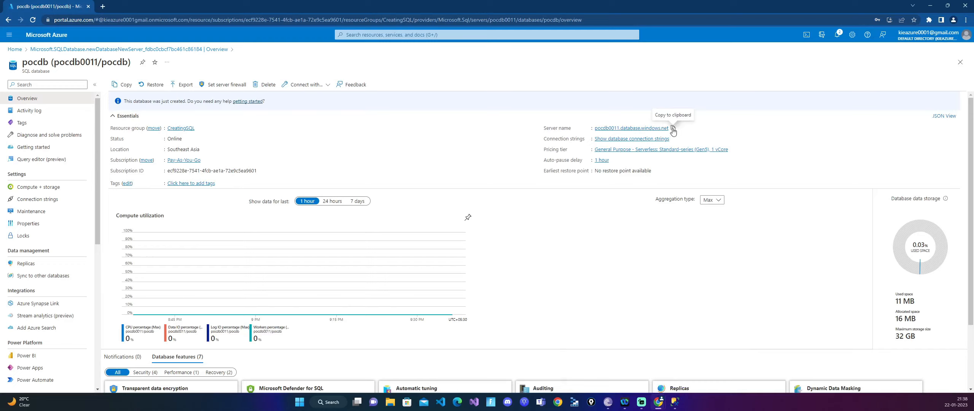
left_click(673, 128)
left_click(930, 6)
left_click(462, 155)
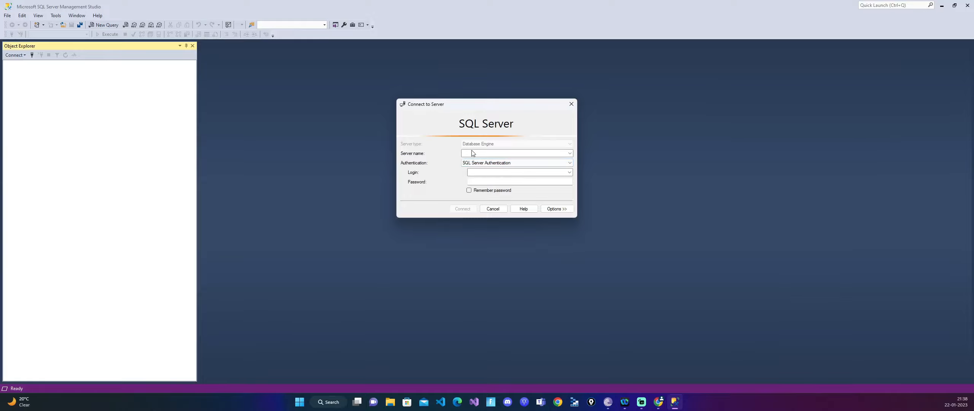
key("ctrl+v")
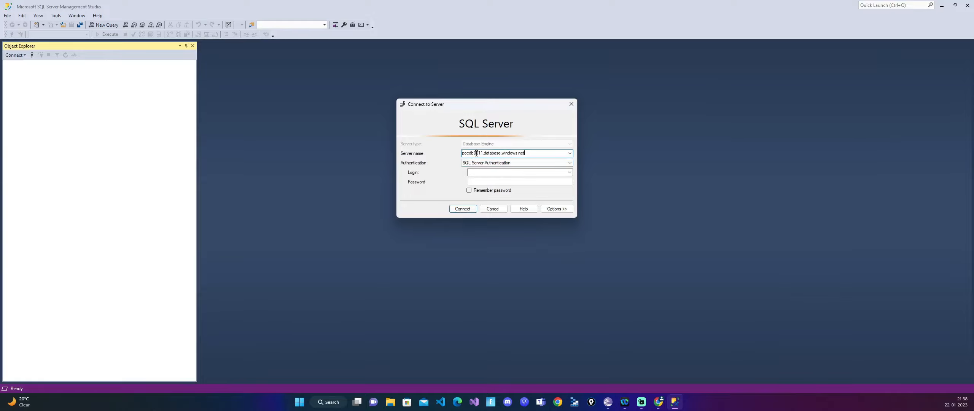
- Enter the login pocAdmin and the account password, have the password remembered, and try to connect to the server
left_click(482, 172)
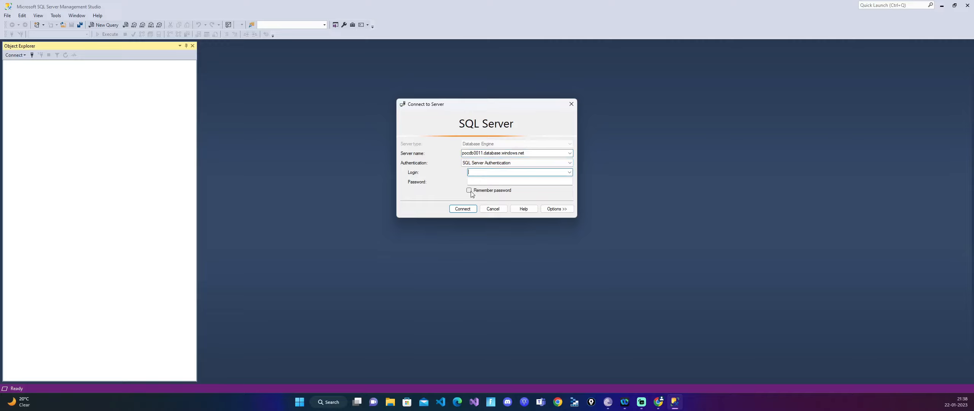
type("pocAdmin")
left_click(529, 180)
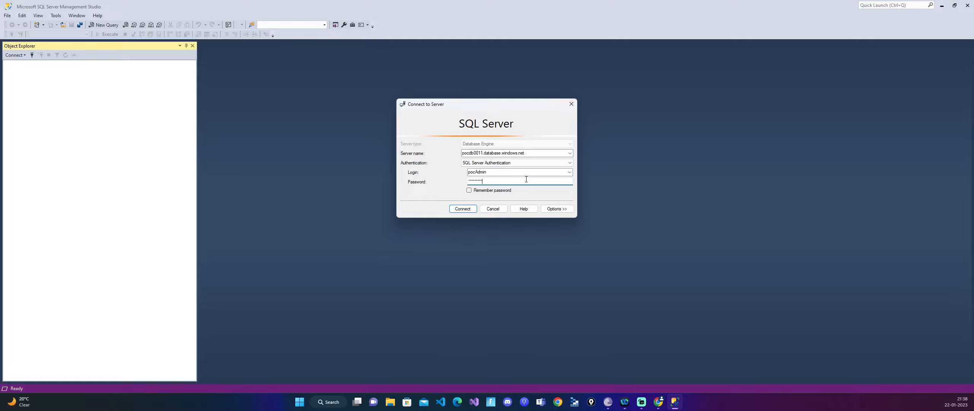
left_click(469, 190)
left_click(469, 212)
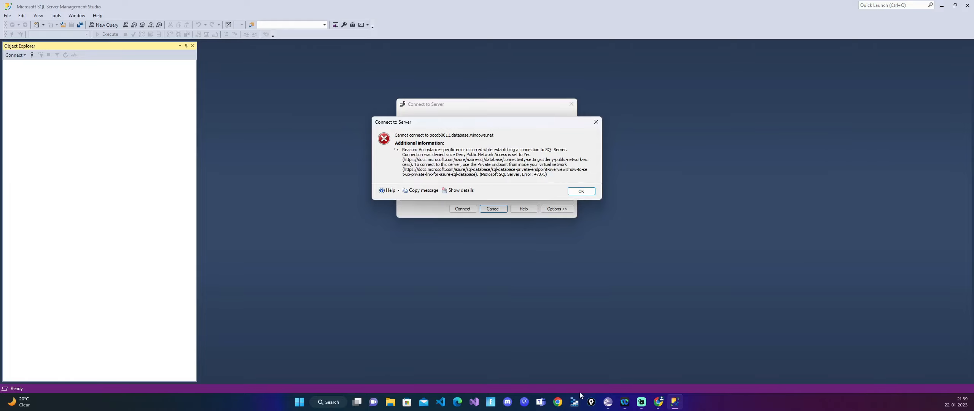
- Switch to the Azure portal and open the server firewall settings for the pocdb database
mouse_move(658, 402)
left_click(693, 370)
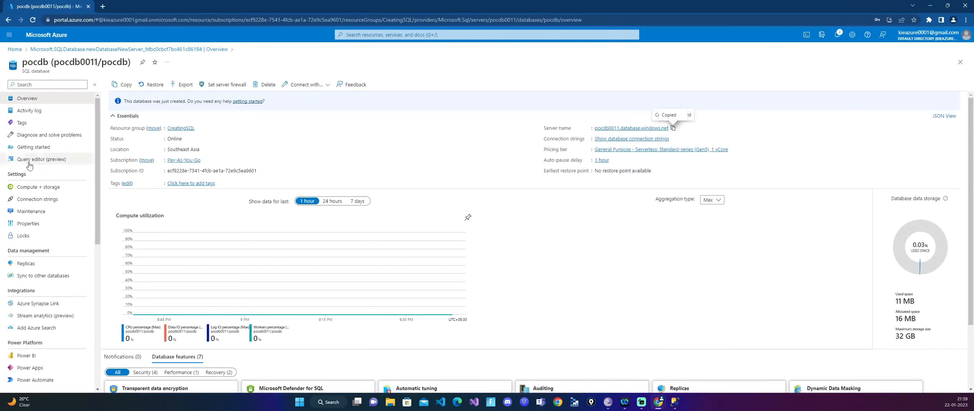
scroll(53, 272, "down", 1)
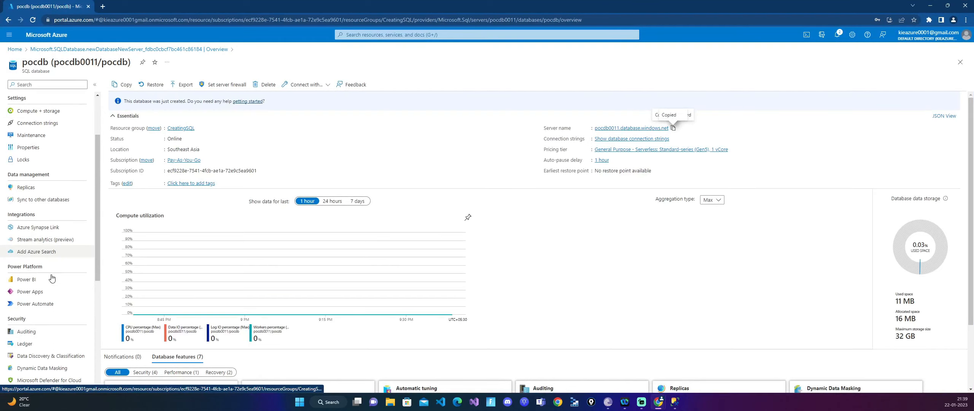
scroll(52, 277, "up", 1)
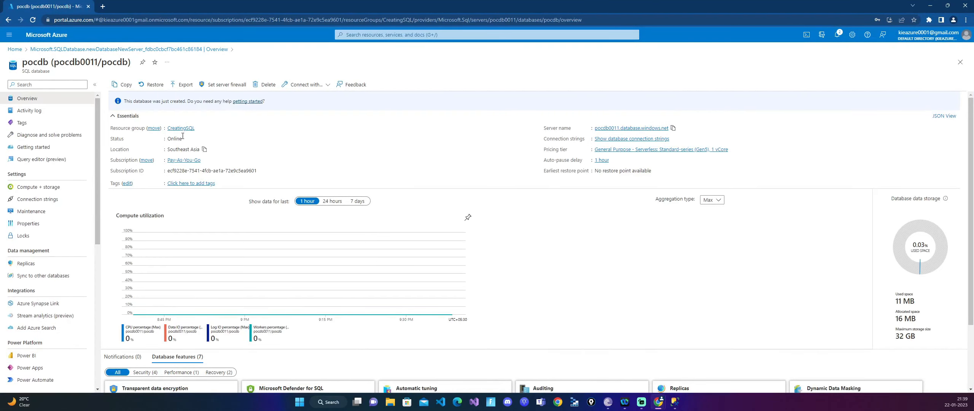
left_click(225, 88)
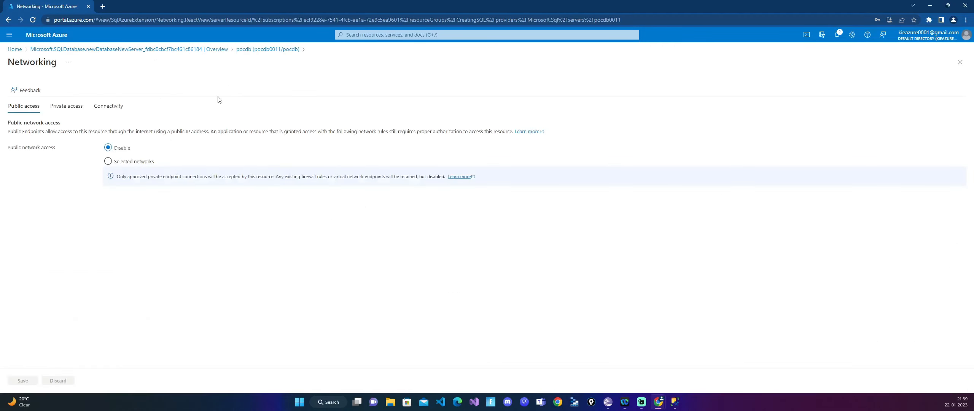
- Set public network access to Selected networks, allow Azure services and resources to access the server, and save
left_click(140, 166)
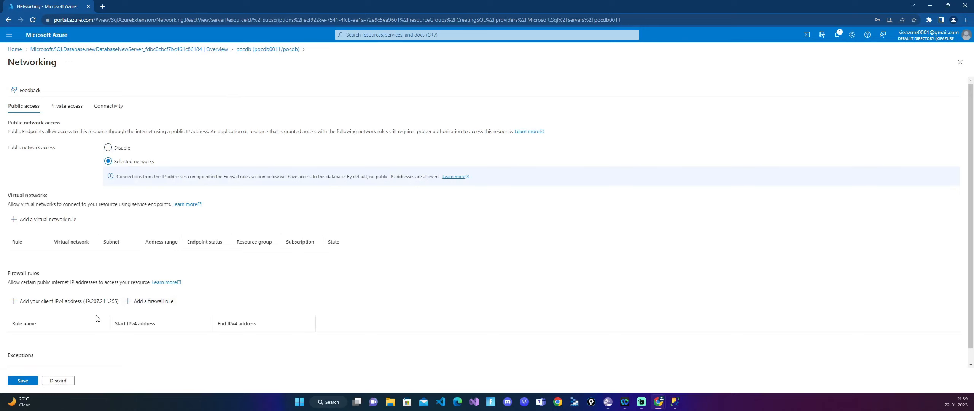
left_click(90, 307)
scroll(57, 342, "down", 1)
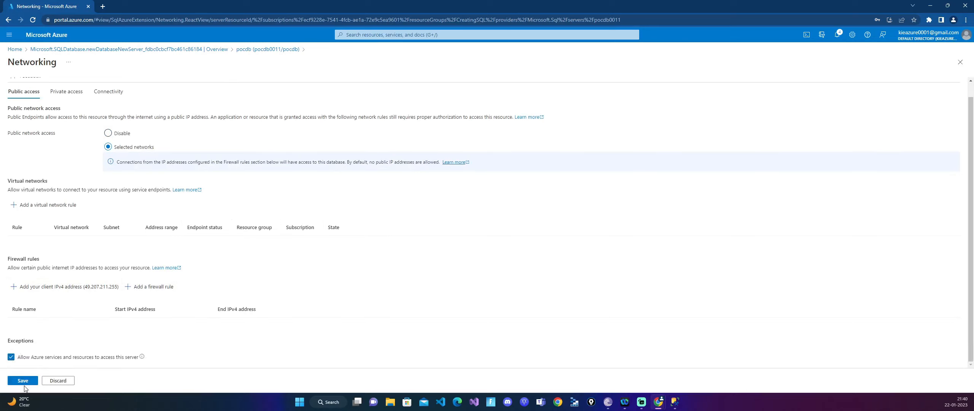
left_click(25, 381)
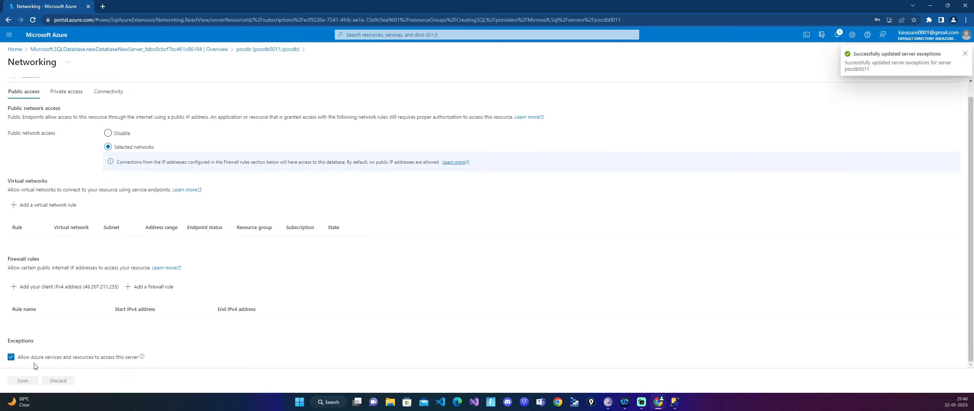
- Add a firewall rule for the client IPv4 address and save it
left_click(94, 290)
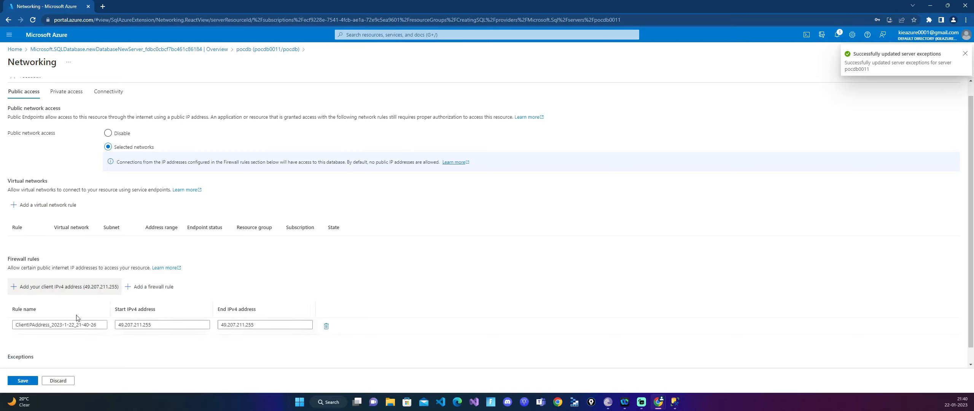
left_click(21, 384)
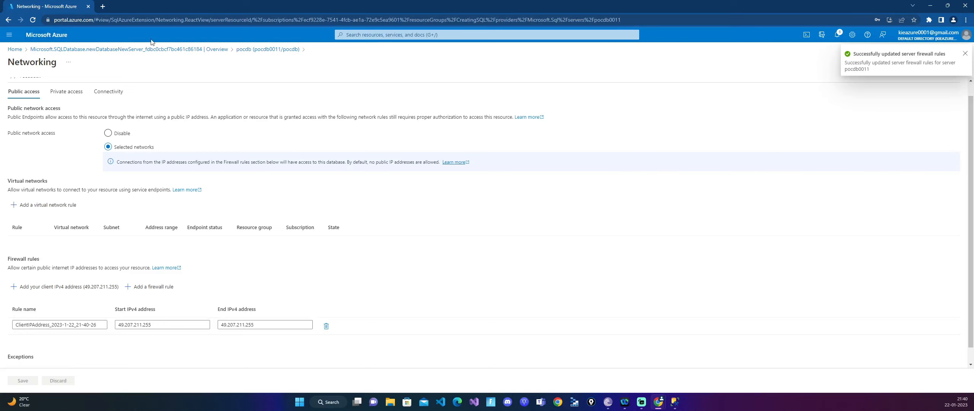
- Return to SQL Server Management Studio, dismiss the connection error, and connect to the server again
left_click(674, 402)
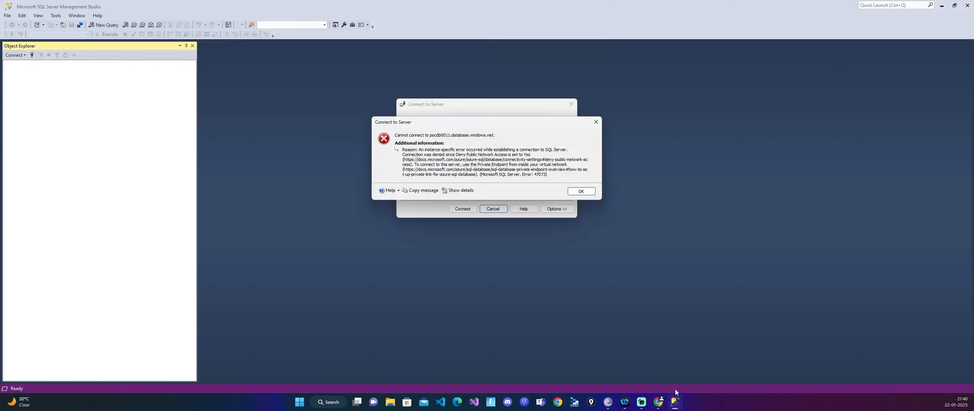
left_click(581, 191)
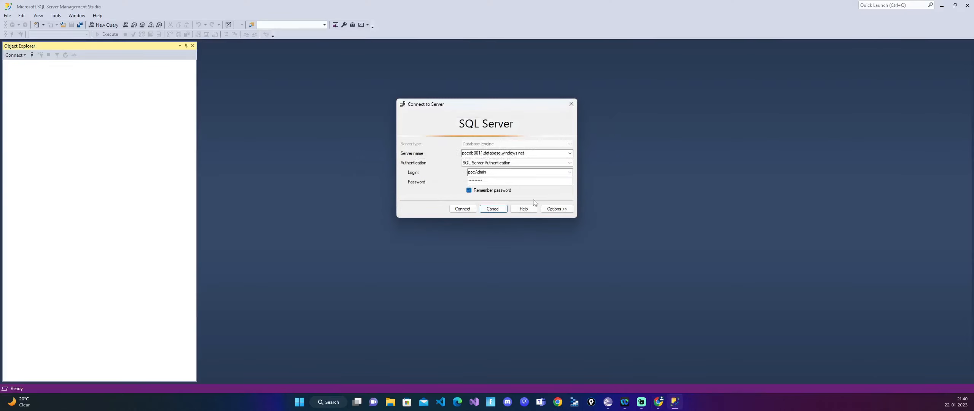
left_click(471, 209)
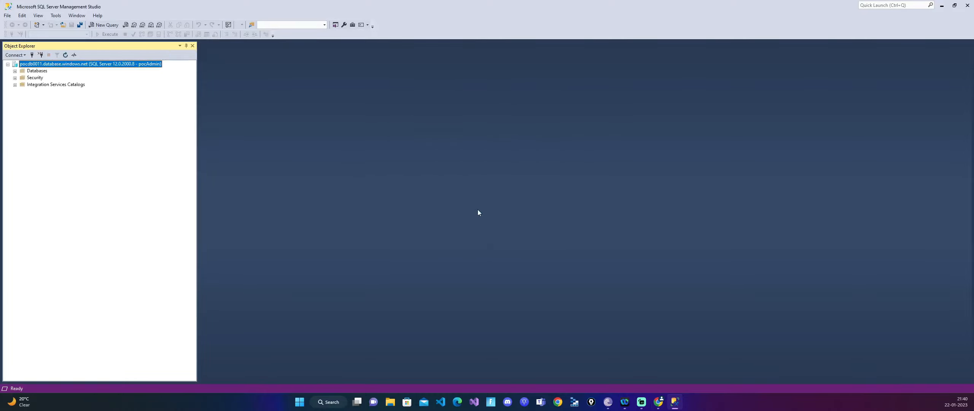
- Expand the server's databases and the pocdb database down to its list of tables
left_click(15, 71)
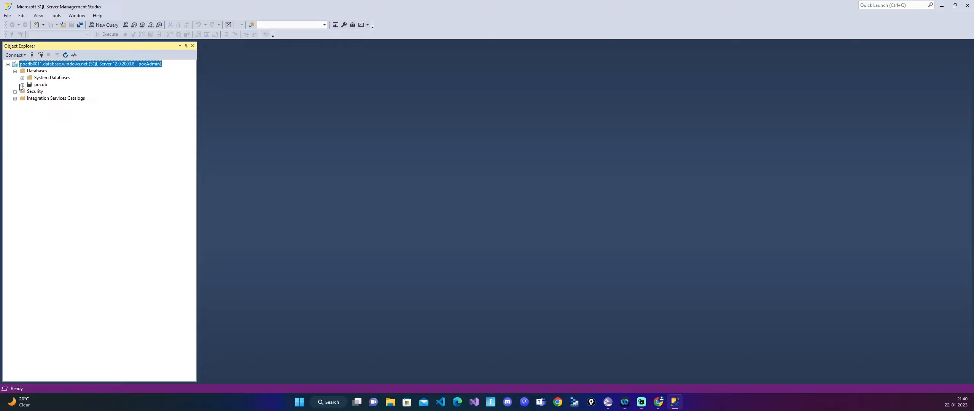
left_click(22, 85)
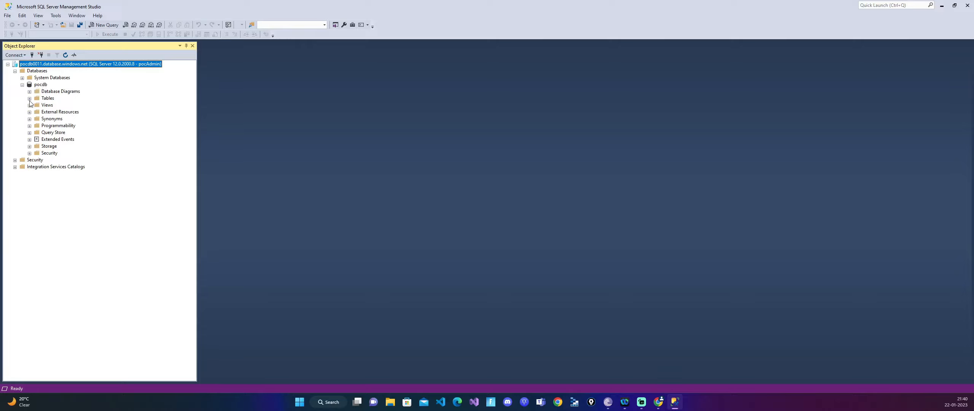
left_click(29, 98)
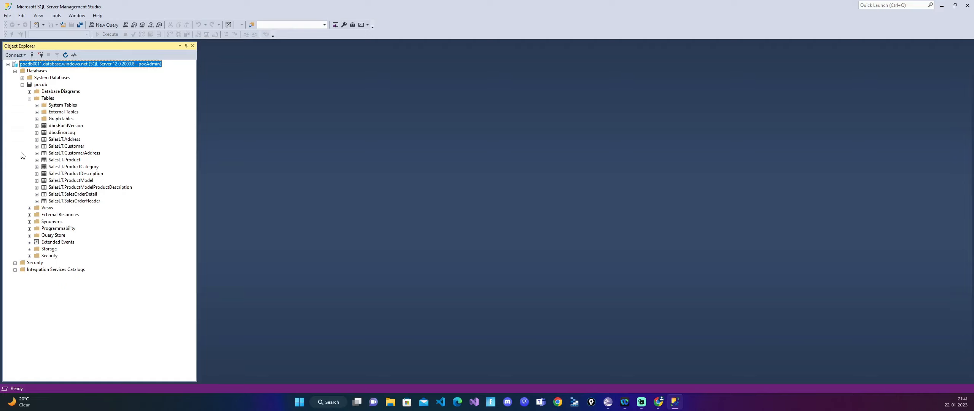
- Open a new query and write "select * from [SalesLT].[Address]", taking the table name from the table list
left_click(111, 27)
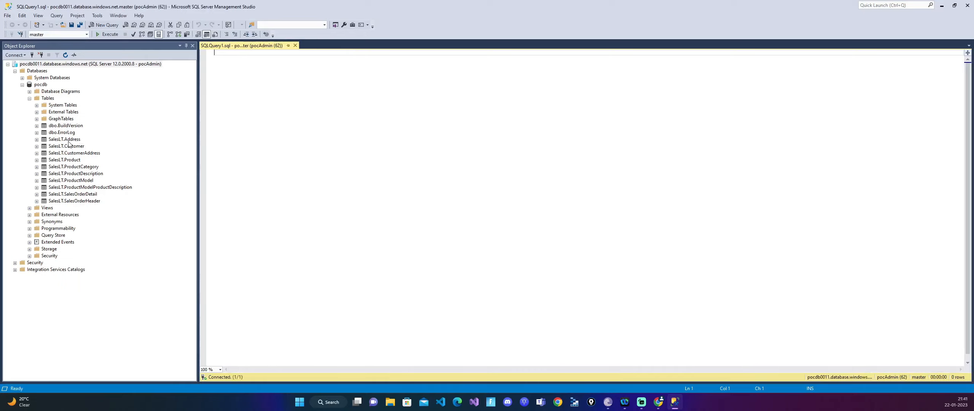
left_click_drag(239, 71, 238, 70)
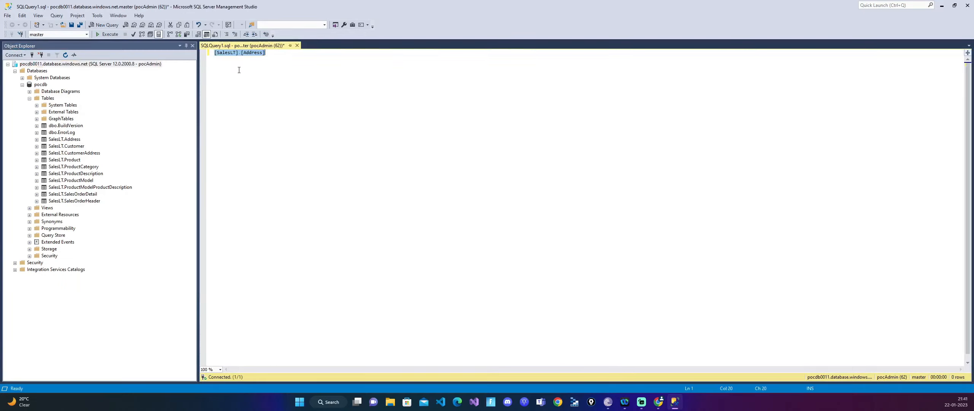
left_click(215, 54)
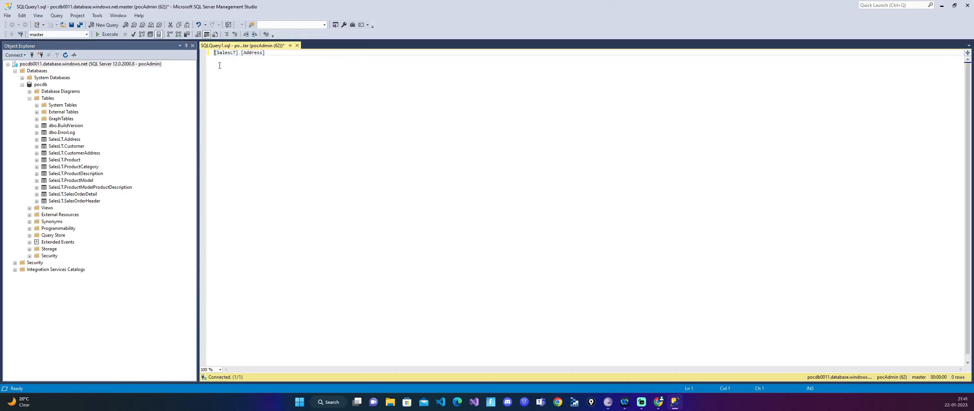
type("select ")
type("@")
key("BackSpace")
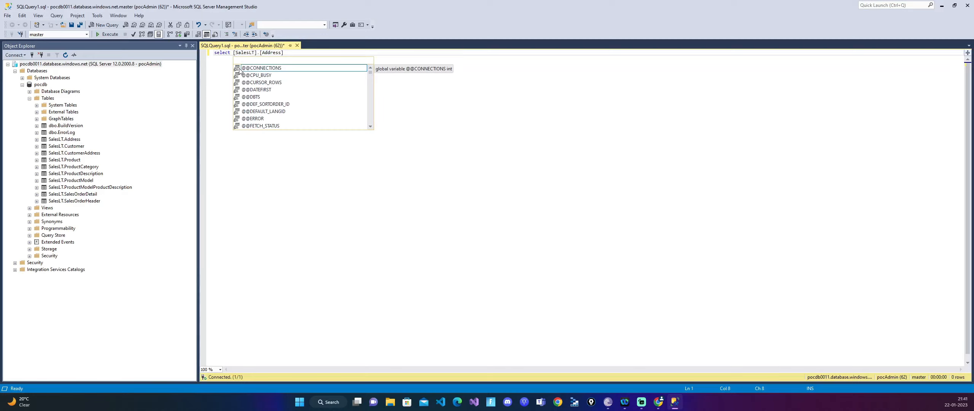
type("* ")
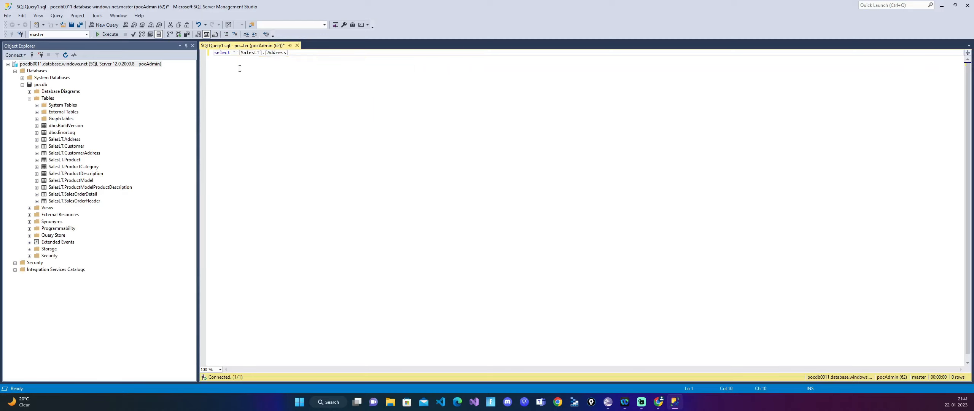
type("from")
- Switch the query's database to pocdb, execute the whole select statement, and look through the returned address rows
left_click_drag(312, 52, 222, 52)
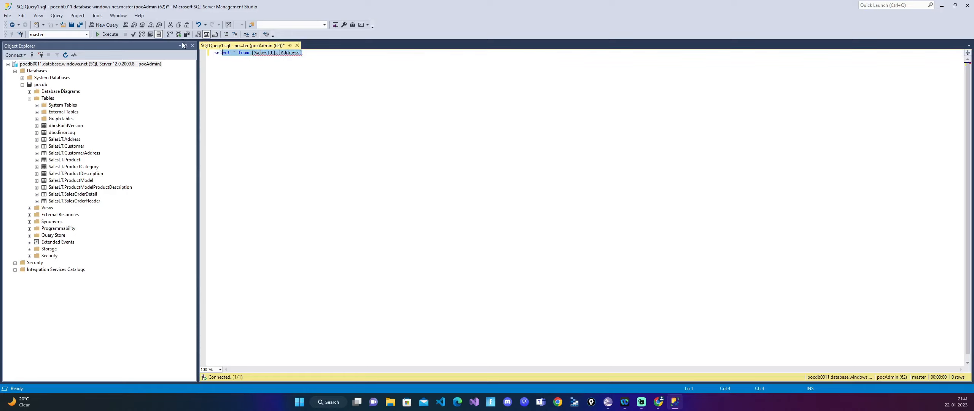
left_click(238, 53)
left_click_drag(304, 52, 156, 46)
left_click(86, 34)
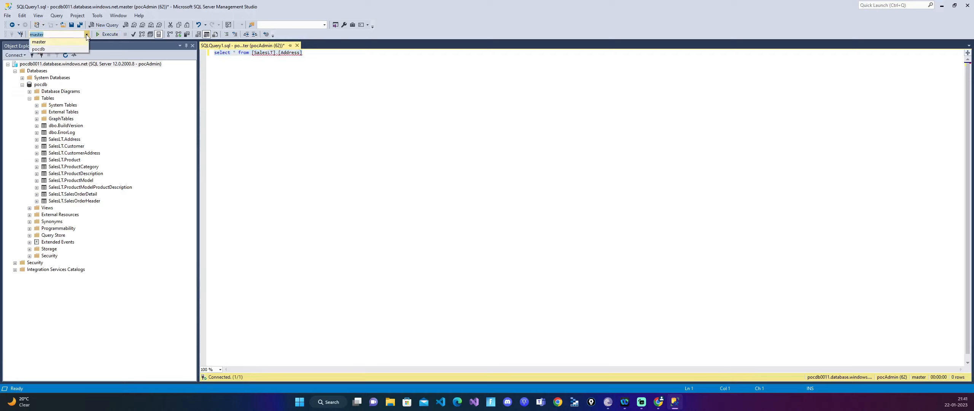
left_click(57, 49)
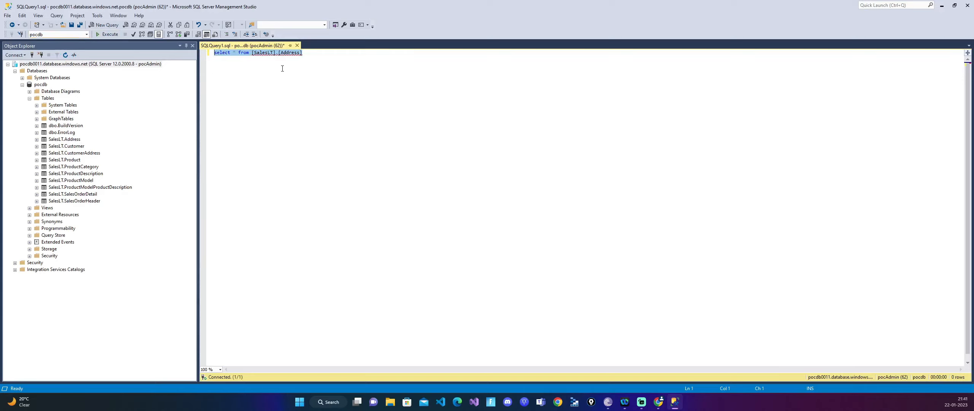
left_click(312, 55)
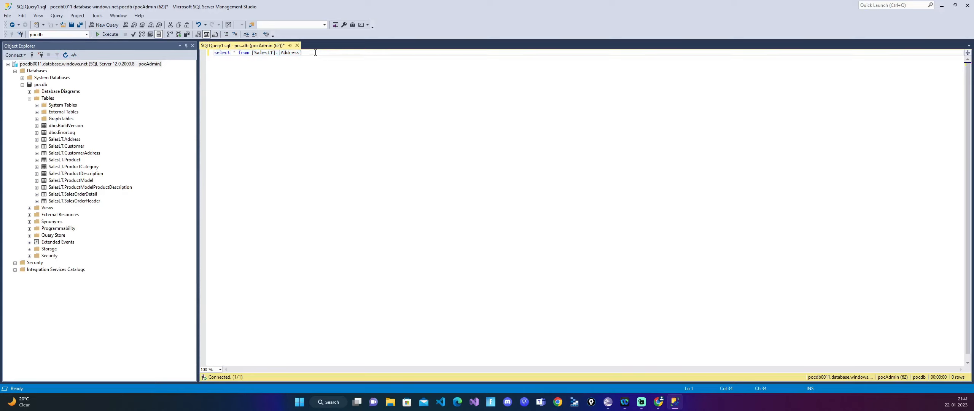
left_click_drag(315, 52, 206, 54)
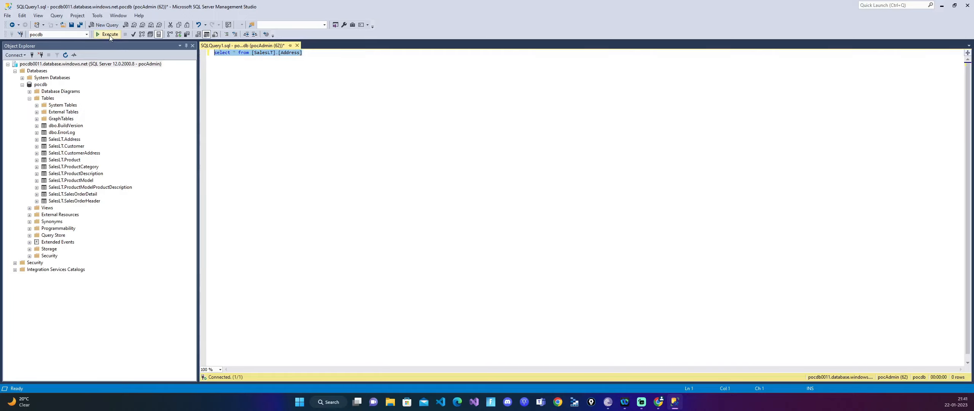
left_click(109, 34)
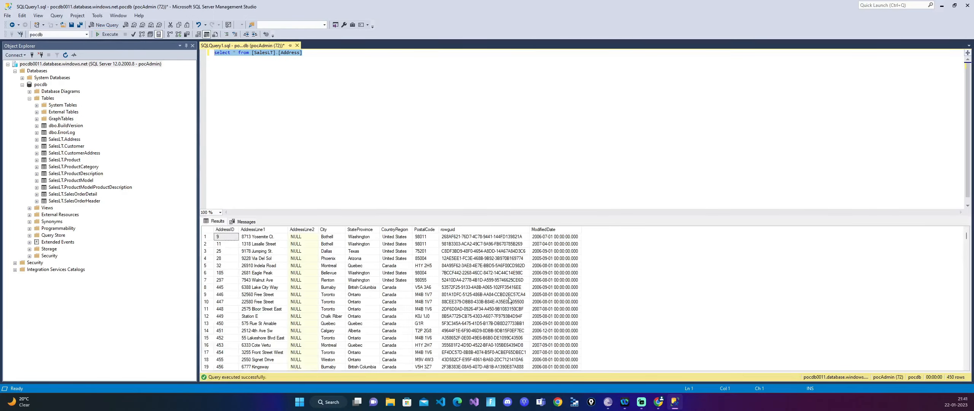
scroll(356, 265, "down", 9)
scroll(365, 264, "down", 12)
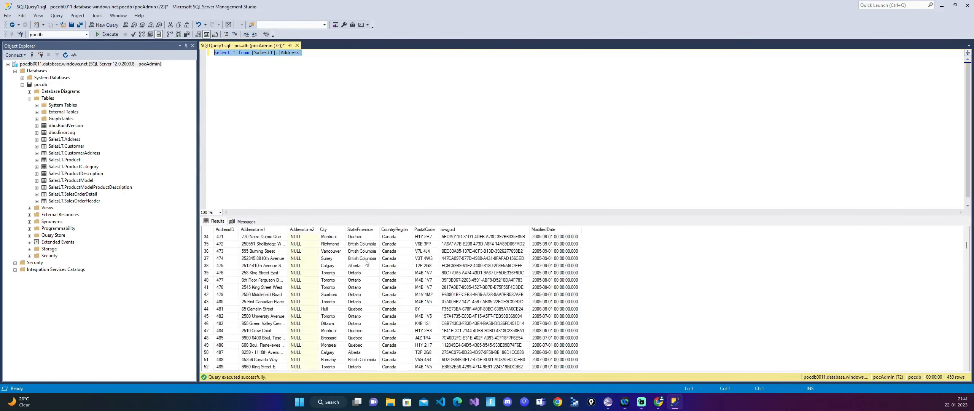